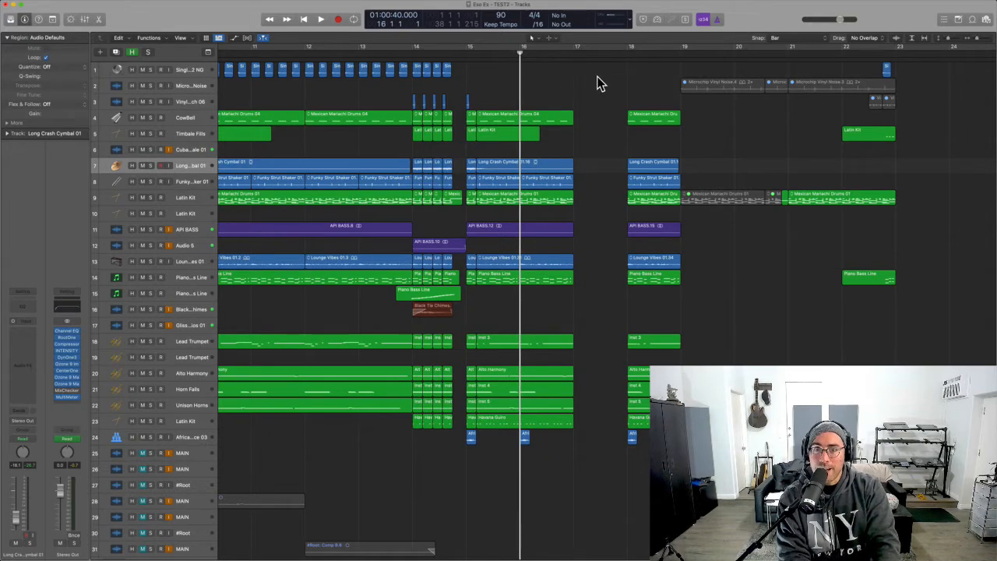
- Play the arrangement from bar 16 through the gap at bar 17 and stop after bar 18
key(space)
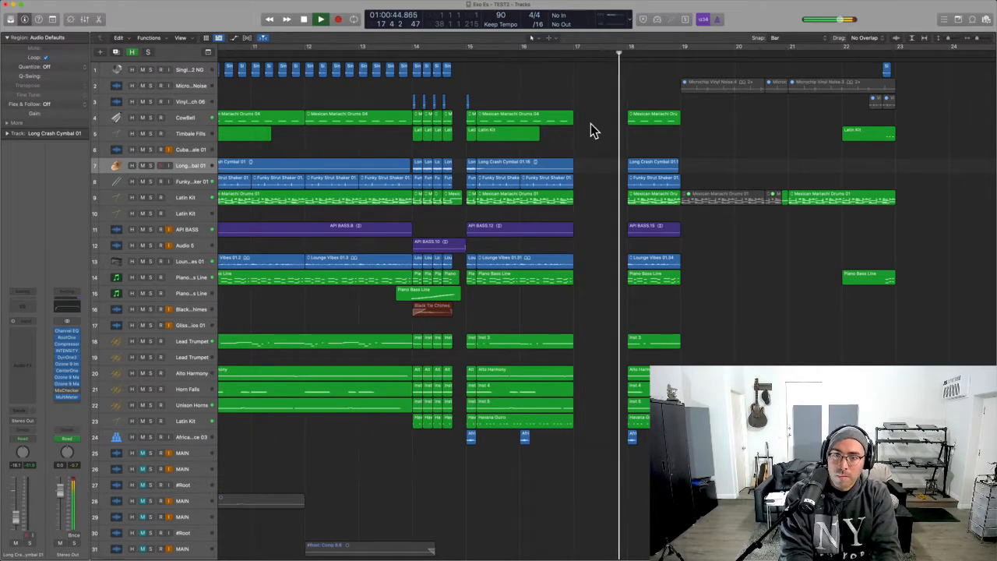
key(space)
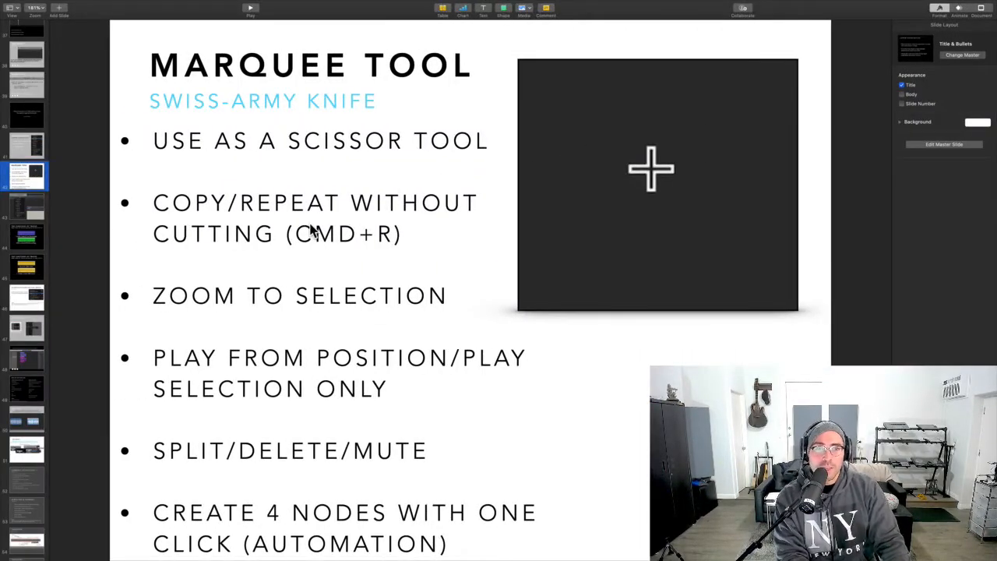
- Switch from the slides to the Logic Pro project and place the playhead at bar 5
key(ctrl+Right)
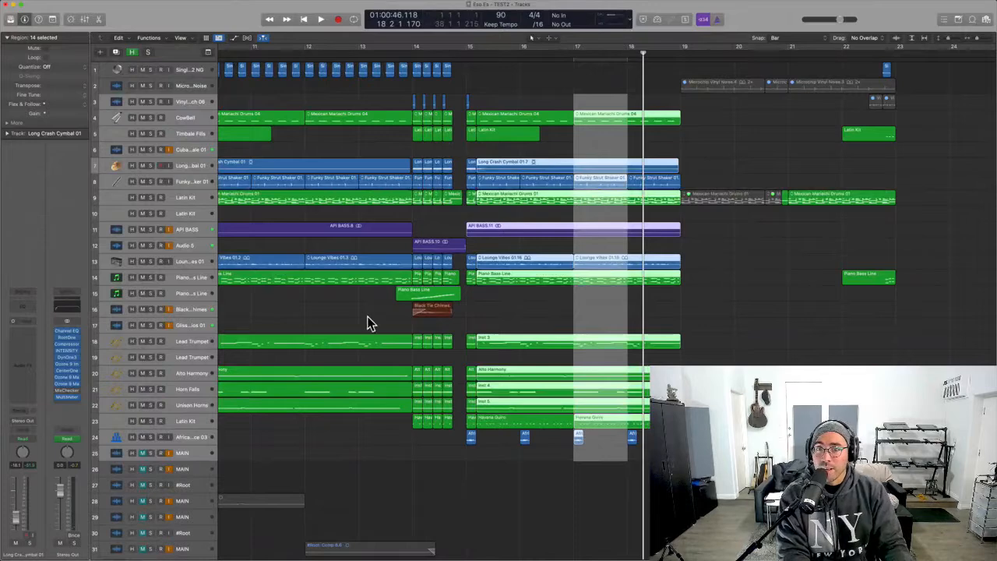
scroll(368, 318, left, 7)
scroll(368, 318, right, 10)
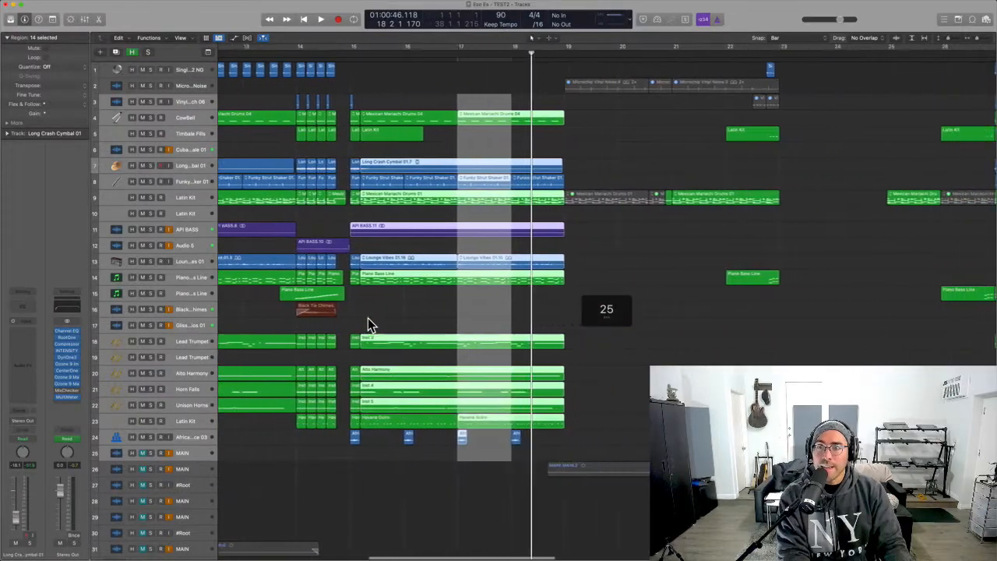
key(Return)
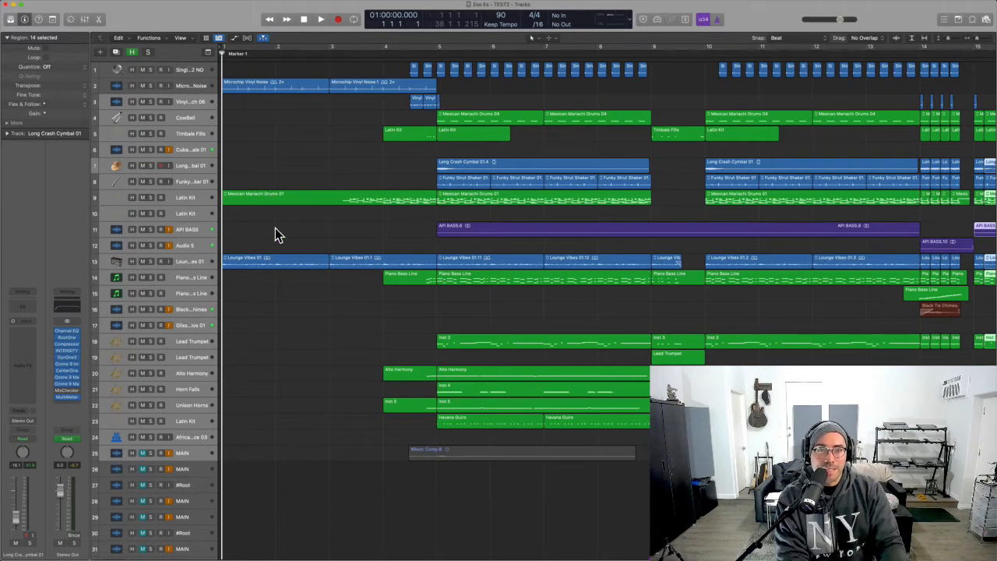
key(super+Right)
key(super+Right)
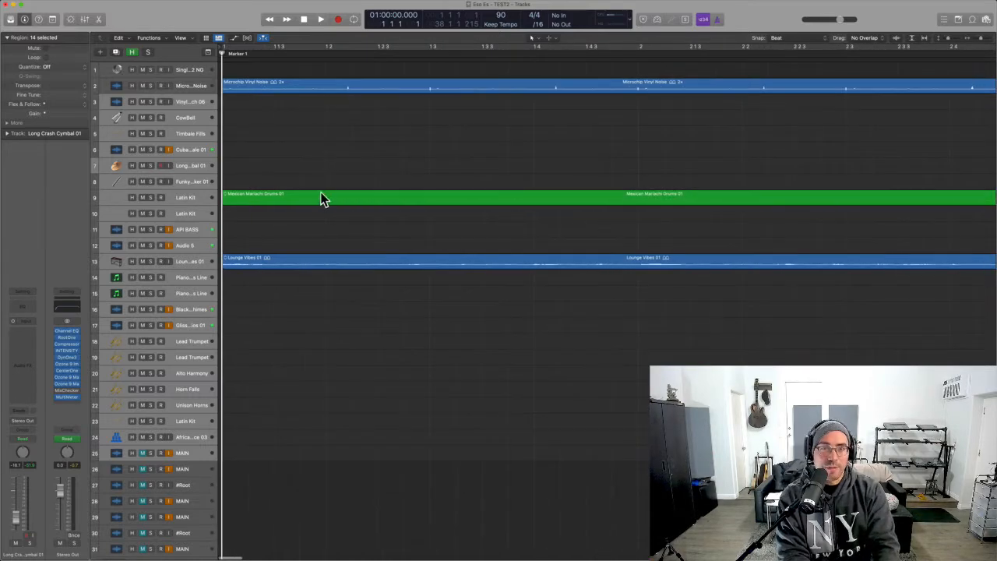
key(super+Left)
key(super+Left)
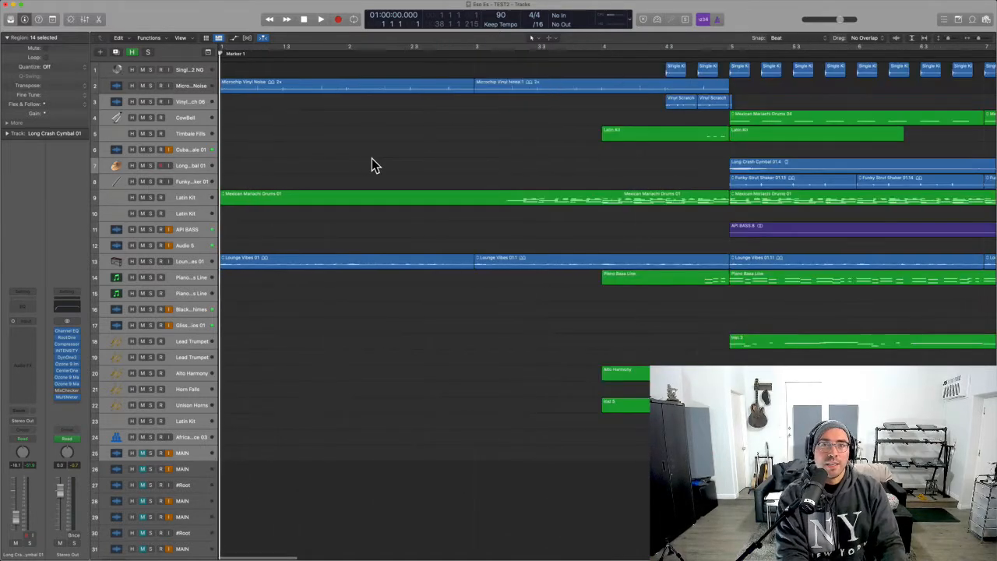
scroll(372, 158, right, 5)
scroll(368, 141, left, 2)
click(399, 52)
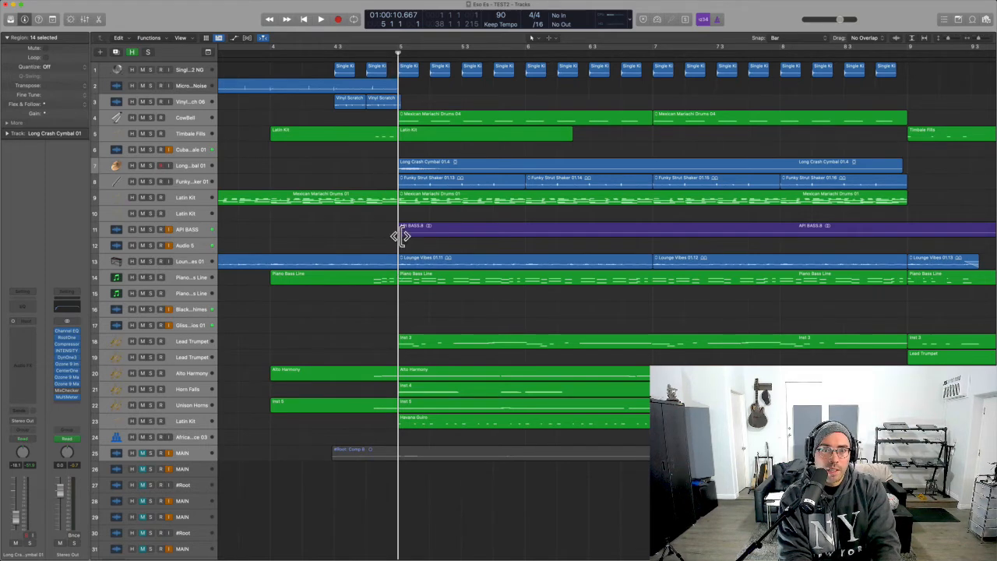
- Marquee-select the first beat of bar 5 in the Latin Kit's Mexican Mariachi Drums 01 region and repeat it twice
drag(397, 193, 508, 202)
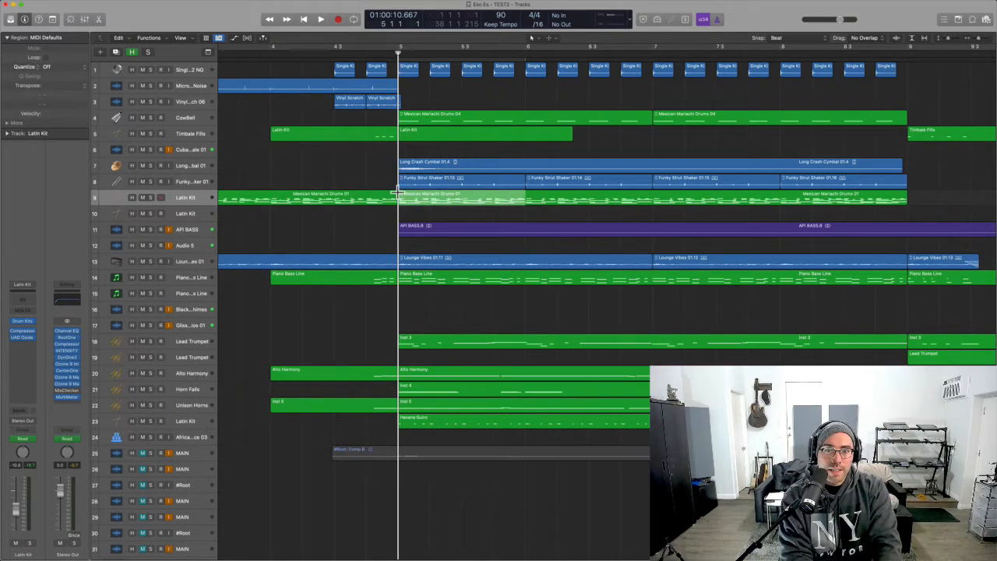
drag(397, 193, 431, 204)
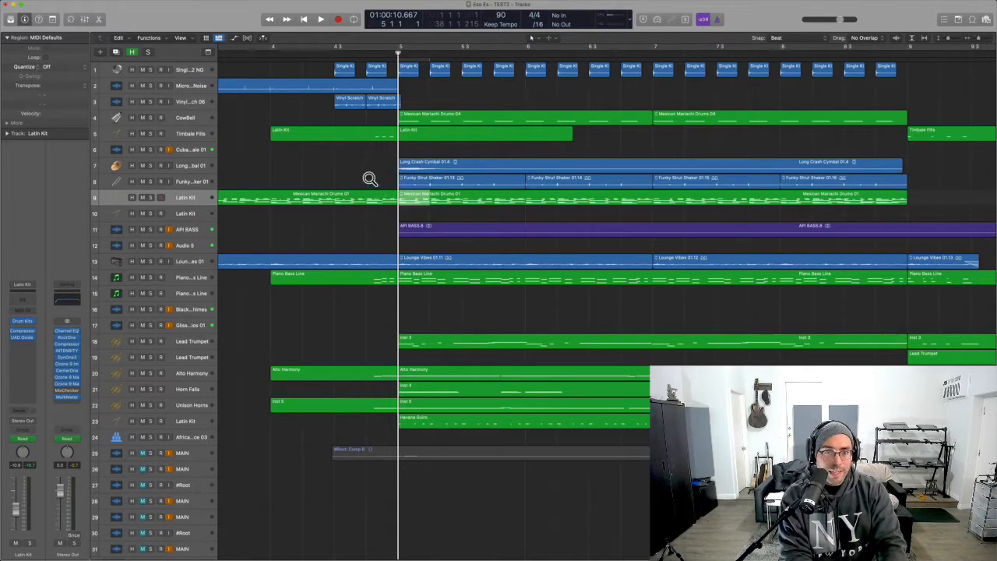
drag(370, 179, 586, 267)
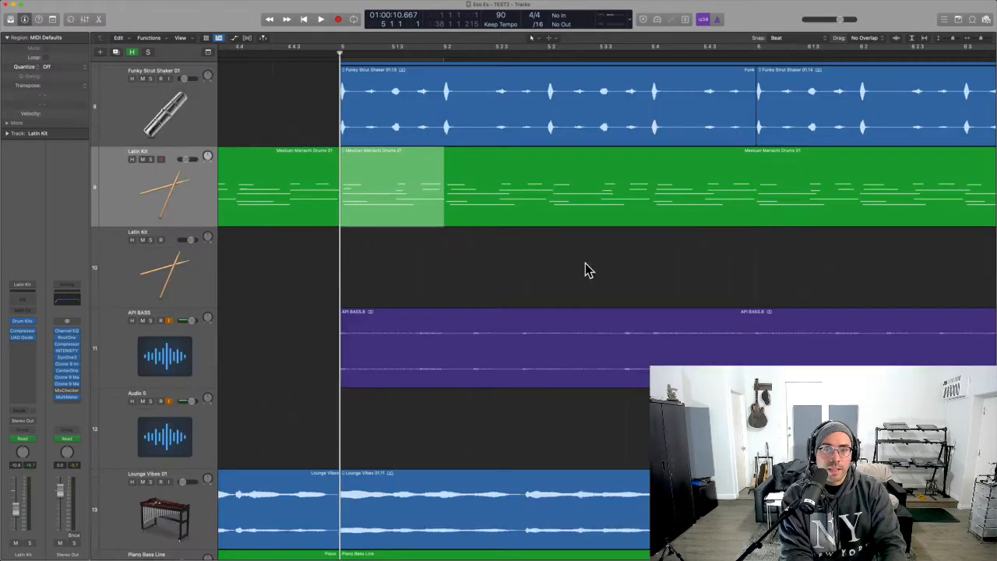
click(385, 211)
key(Return)
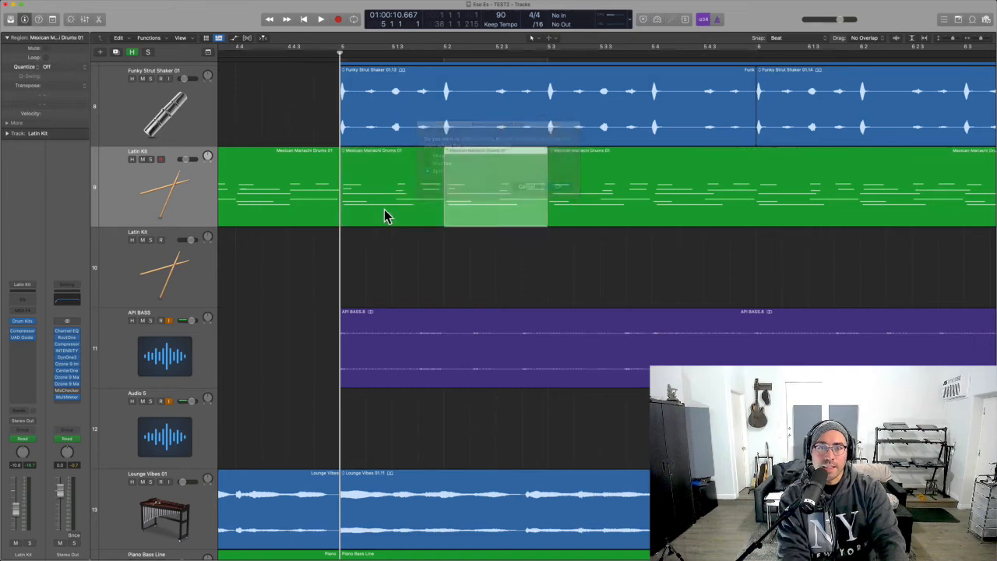
key(super+r)
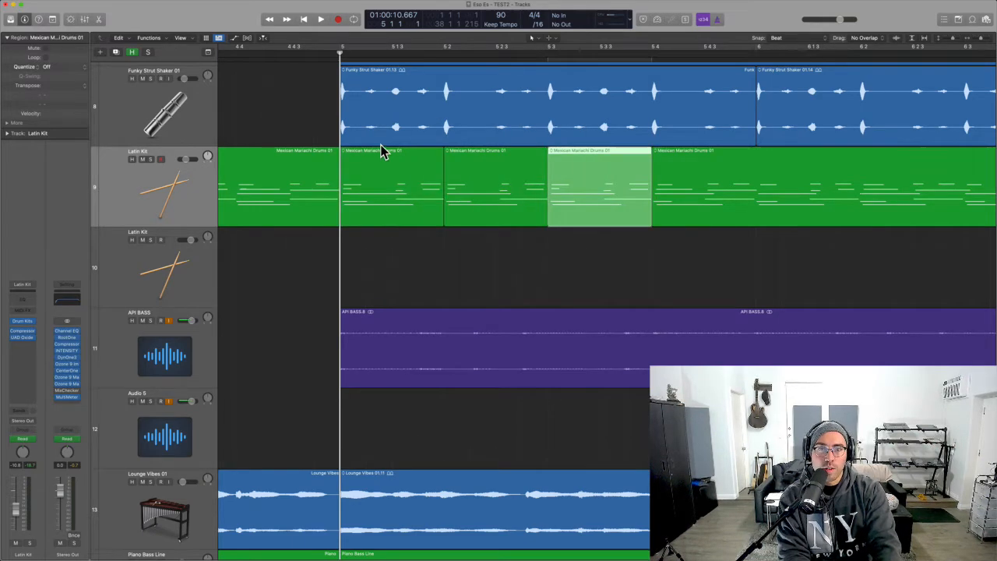
- Marquee-select the first beat of bar 5 on the Funky Strut Shaker 01 track and repeat it three times
drag(363, 99, 448, 103)
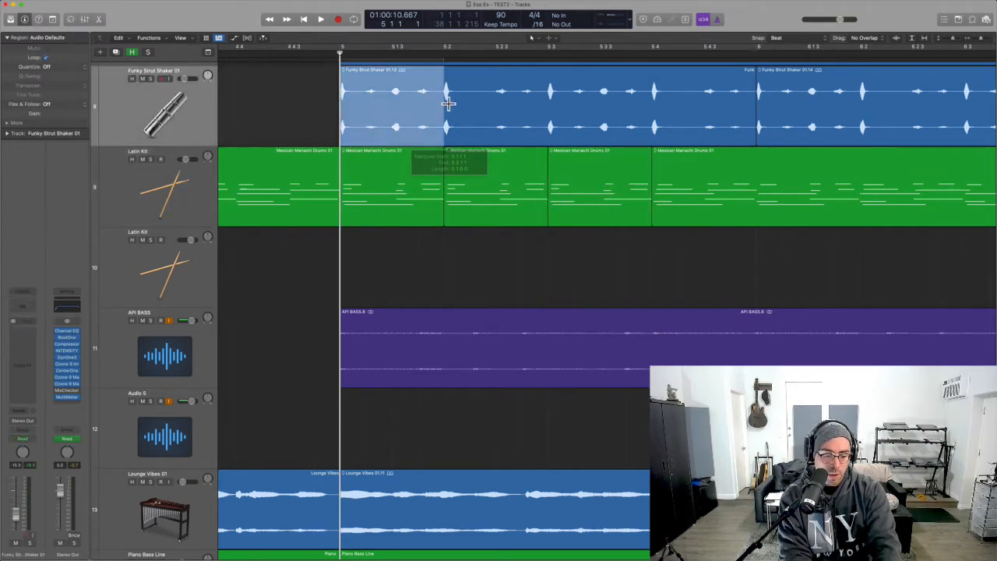
key(super+r)
key(super+r)
key(super+r)
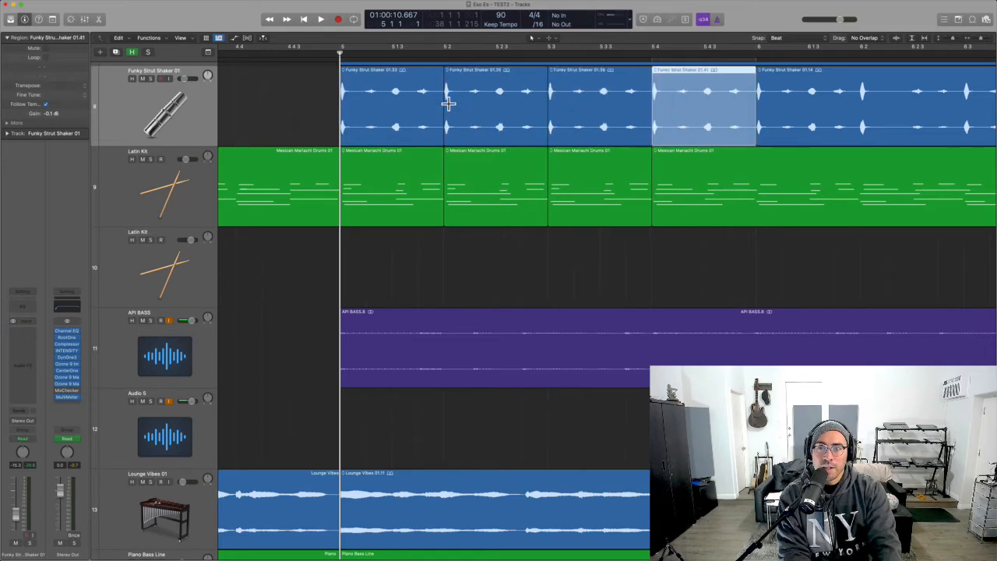
- Undo all the beat repeats on the Funky Strut Shaker 01 track and clear the selection
key(super+z)
key(super+z)
key(super+z)
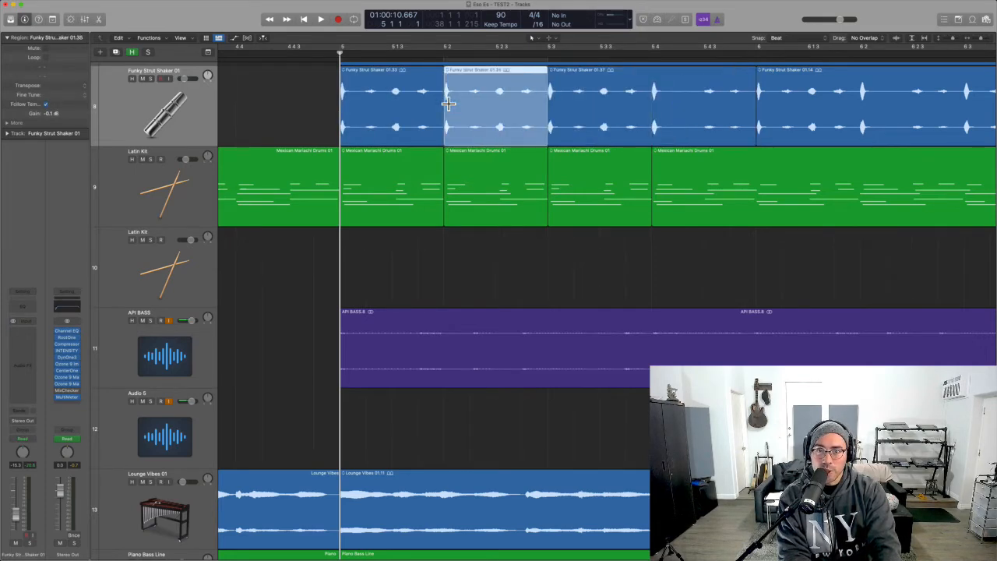
click(482, 253)
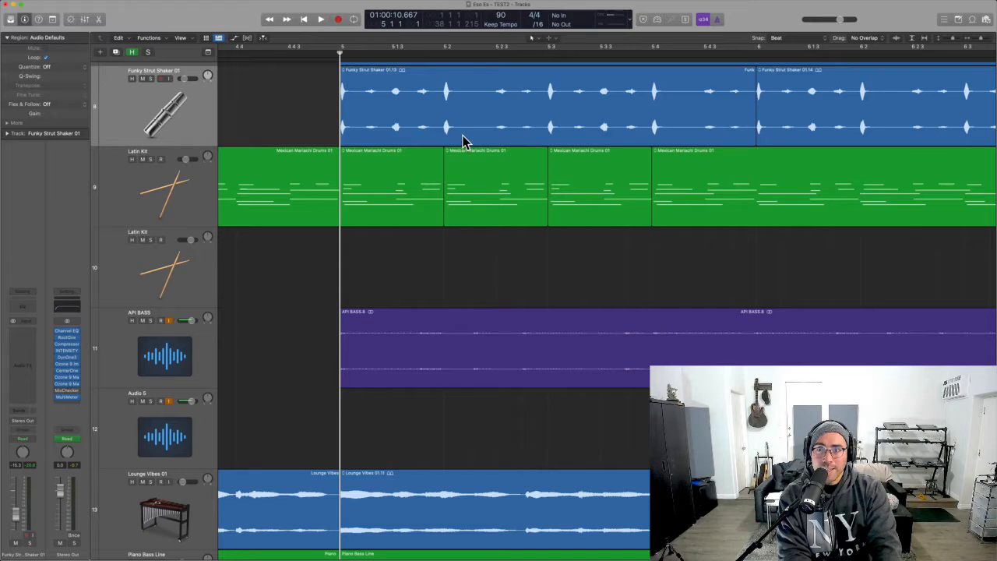
- Review the region drag mode options and keep No Overlap
click(861, 38)
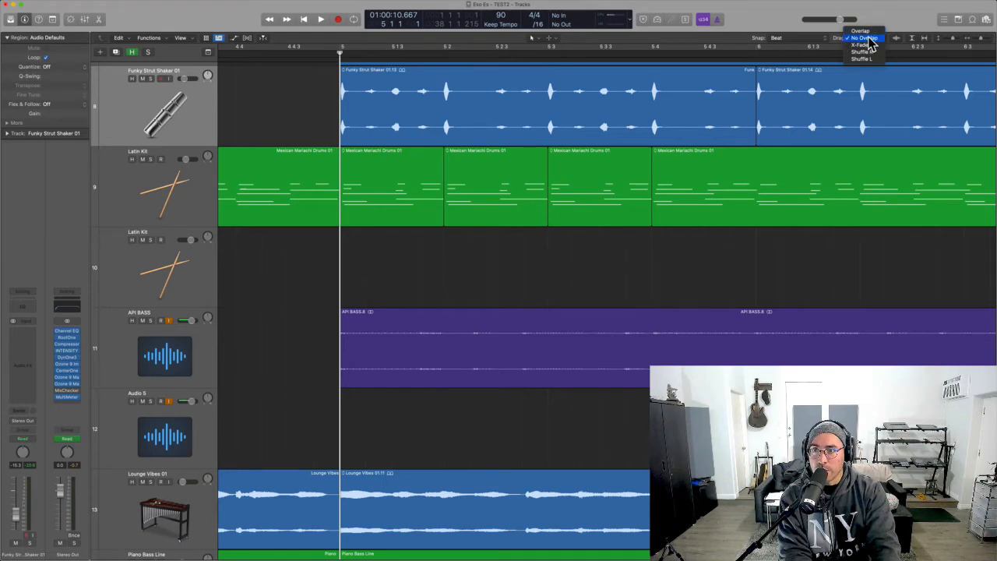
click(870, 38)
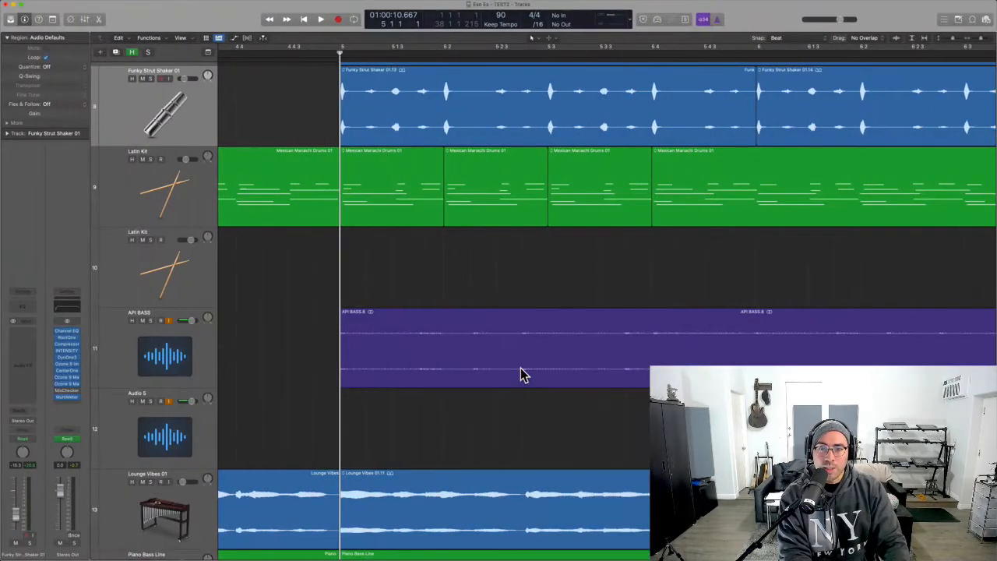
- Zoom in to fit the API BASS.8 region starting at bar 5, then zoom back out to the whole arrangement
click(502, 313)
key(z)
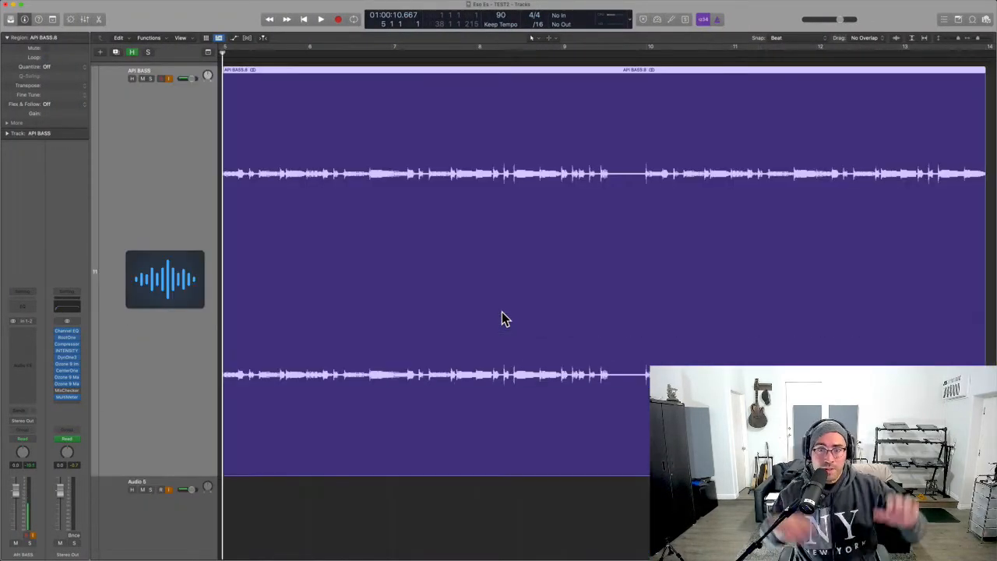
key(z)
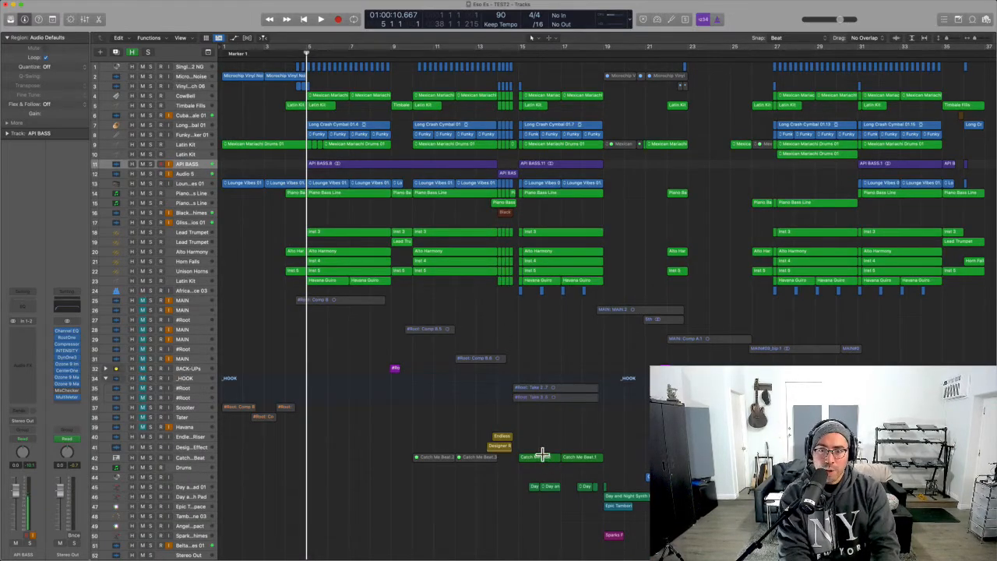
- With Marquee Tool as the secondary tool, marquee-select bar 16 on the Catch Me Beat track and toggle zoom to that selection
click(562, 459)
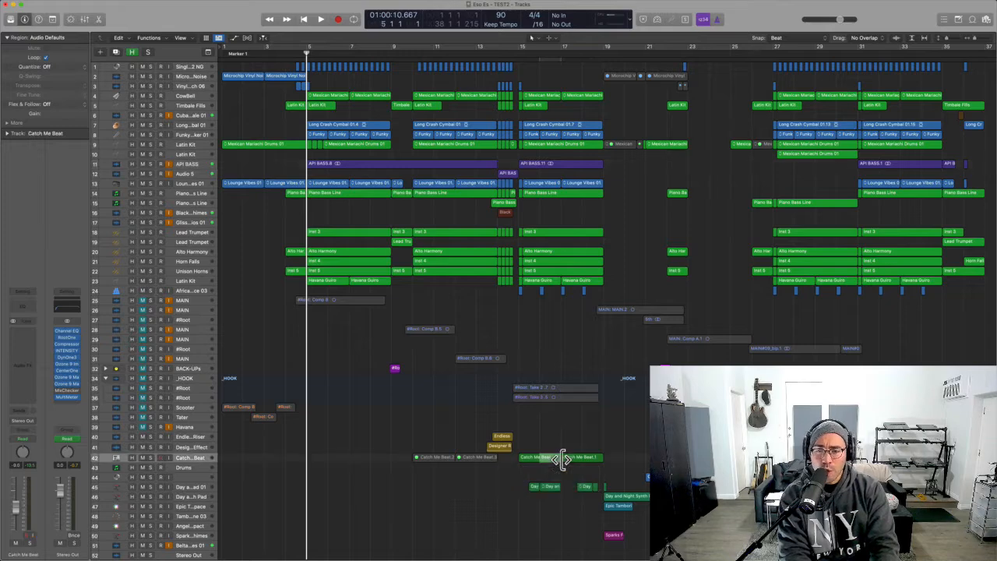
click(552, 38)
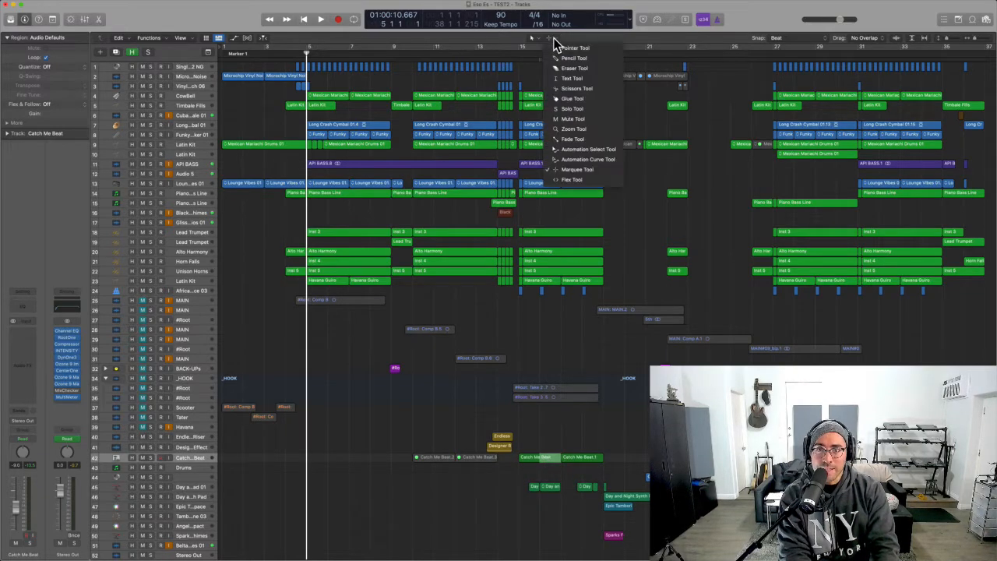
click(590, 170)
key(z)
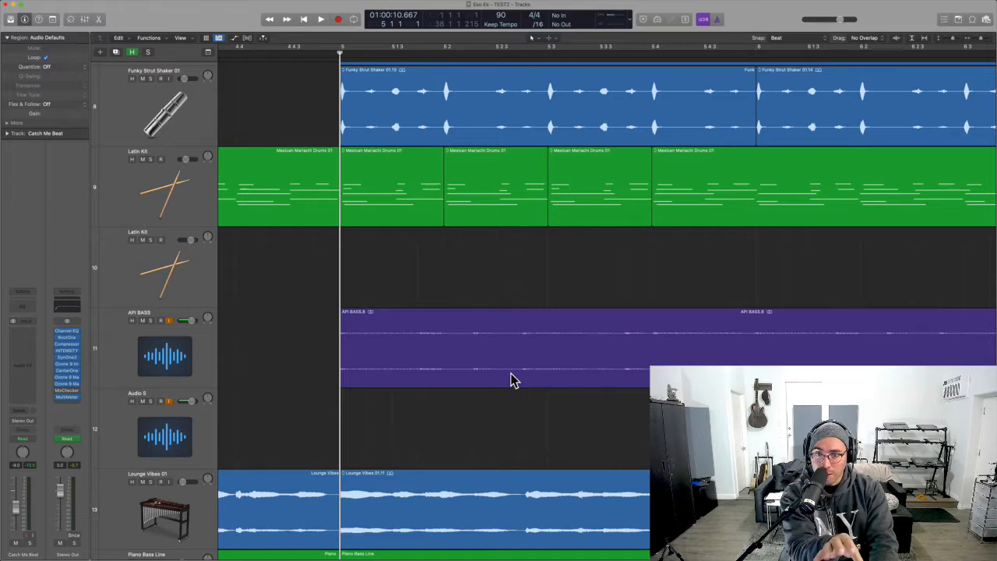
key(z)
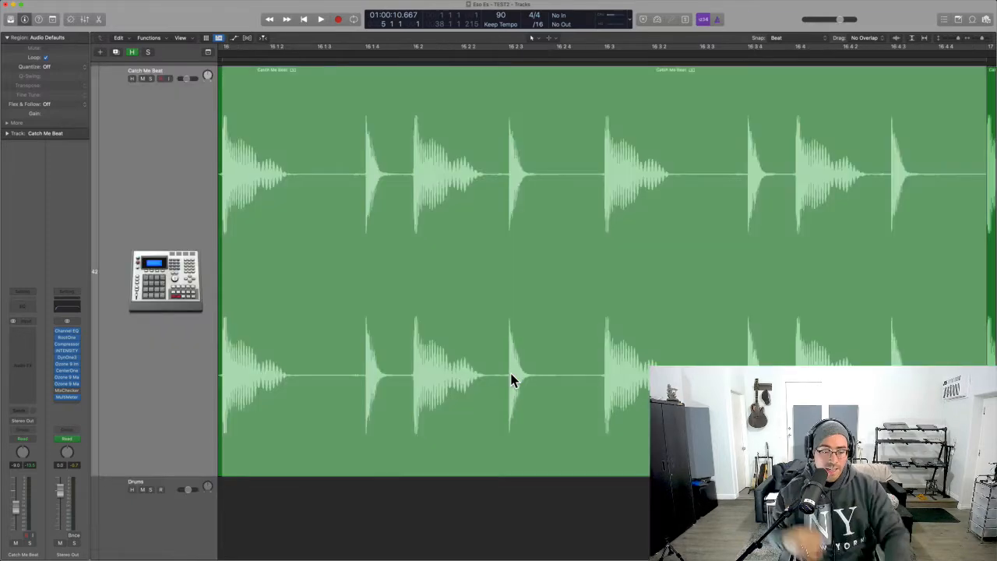
key(z)
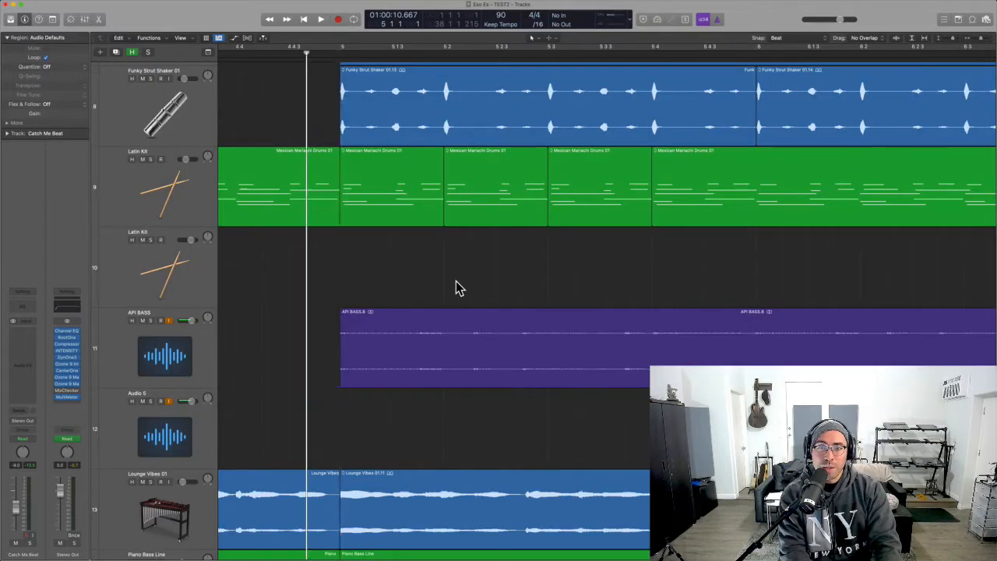
- Marquee-select a short passage around bar 12 on the upper Lead Trumpet track and toggle zoom between it and the whole arrangement
key(z)
drag(450, 229, 470, 236)
key(z)
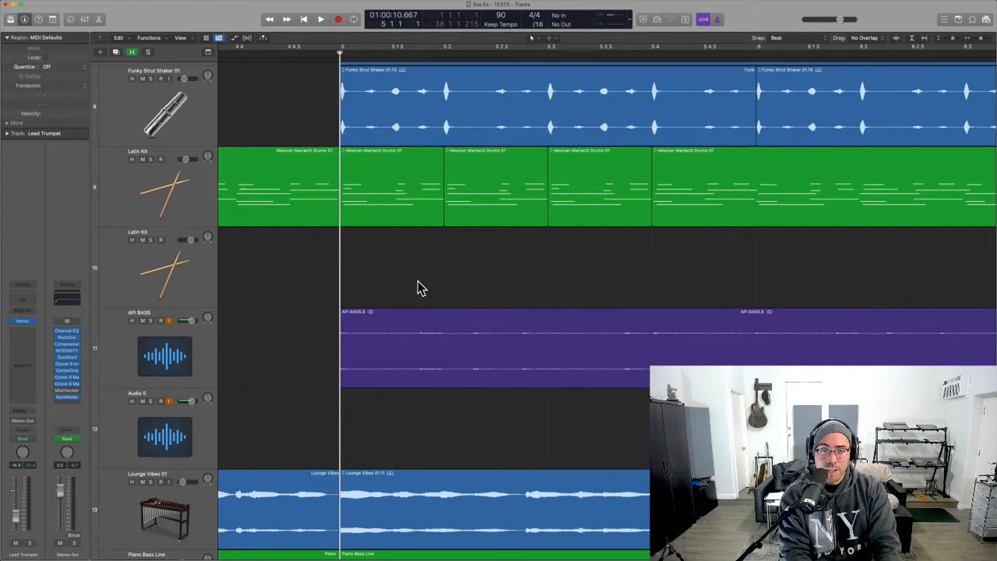
key(z)
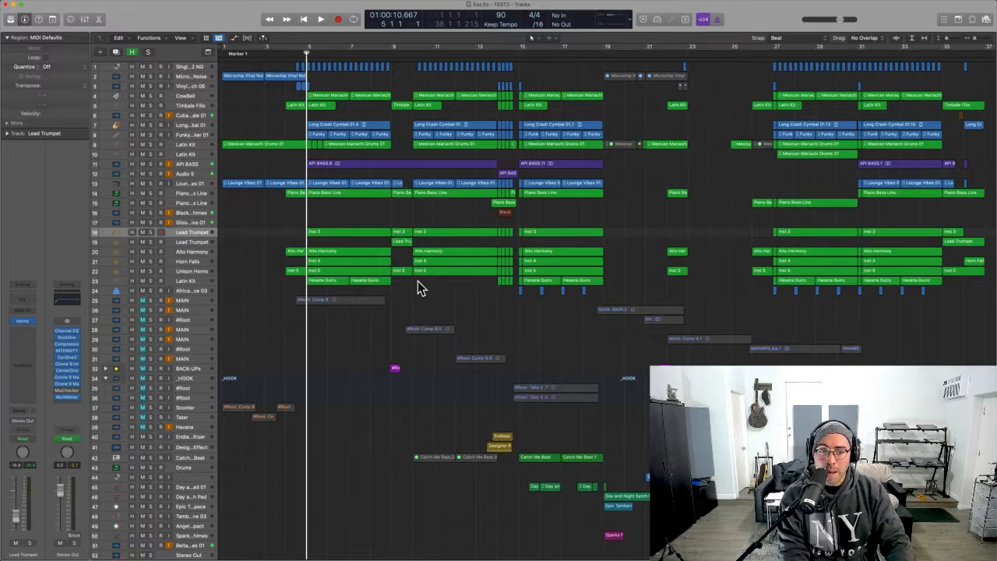
- Check the Marquee Tool slide in Keynote and return to the Logic Pro project
key(ctrl+Left)
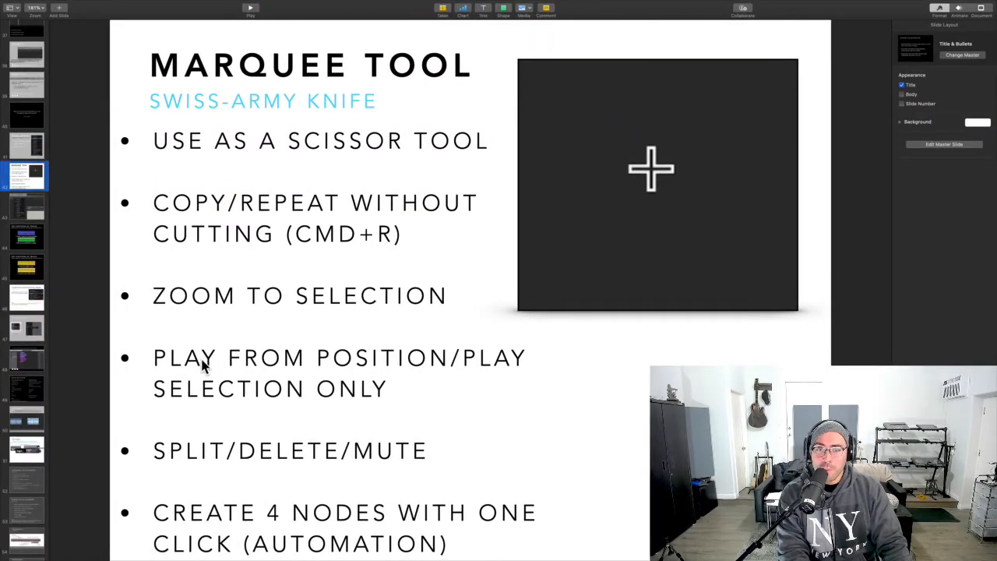
key(ctrl+Right)
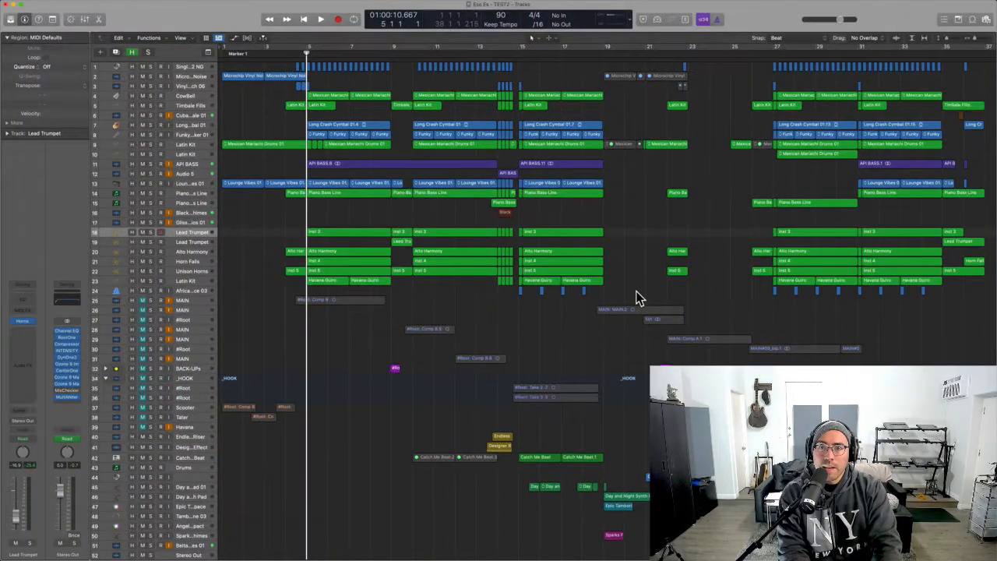
- Place a marquee start point at bar 21 on the Black Tie Chimes track and play the arrangement from there
click(645, 214)
drag(632, 183, 681, 263)
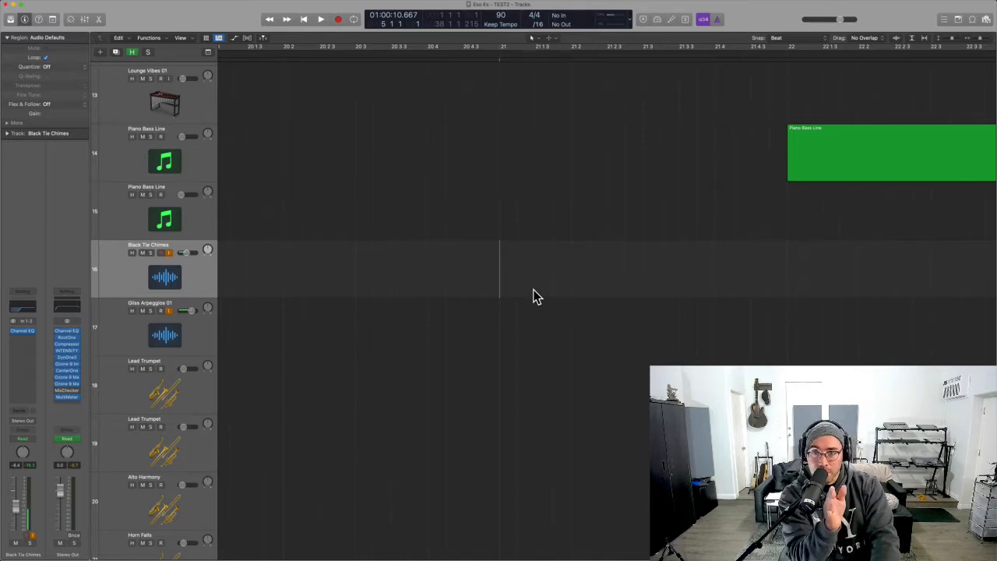
key(space)
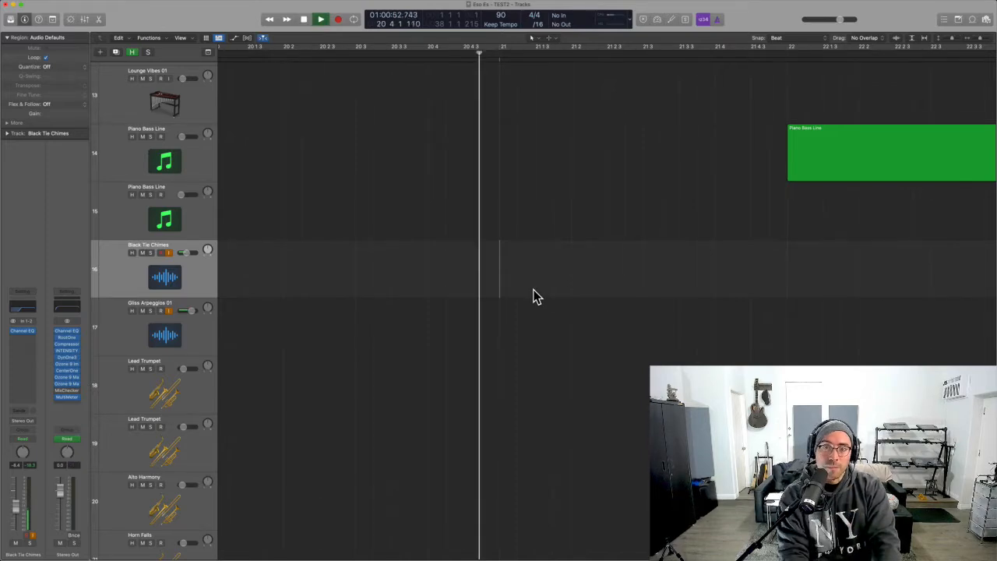
key(space)
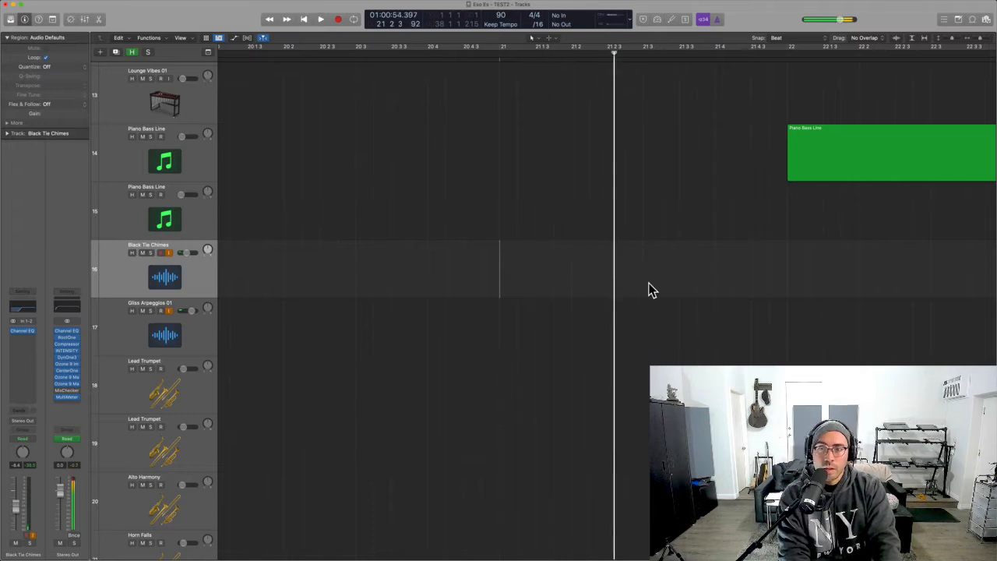
- Place the marquee start point at bar 22 on the Black Tie Chimes track and play the arrangement from there
click(787, 262)
key(space)
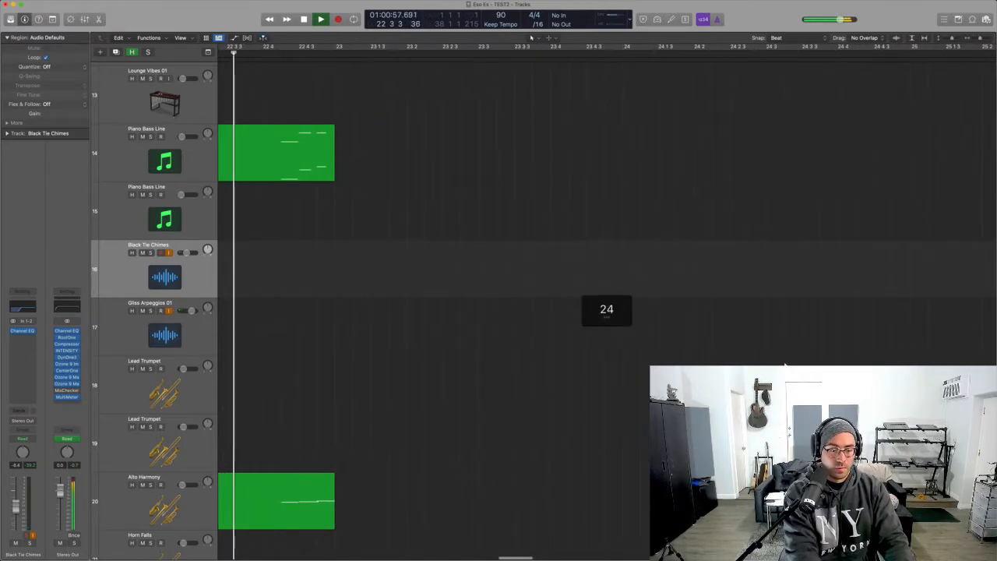
key(super+Up)
key(super+Up)
key(super+Up)
key(space)
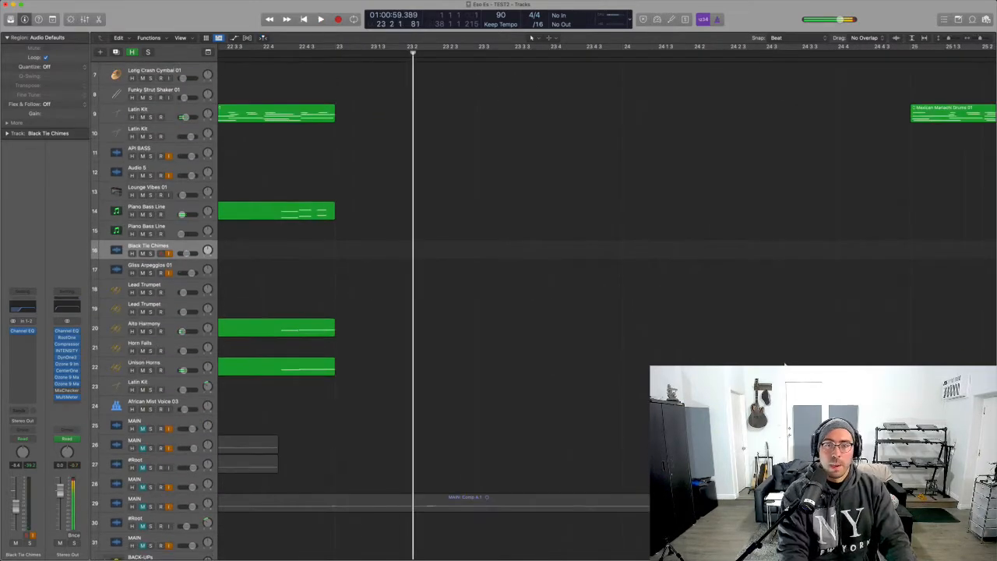
- Marquee-select the passage from bar 23 to 23 3 across the Catch Me Beat to Tambourine 03 tracks and play only that selection
scroll(606, 355, down, 10)
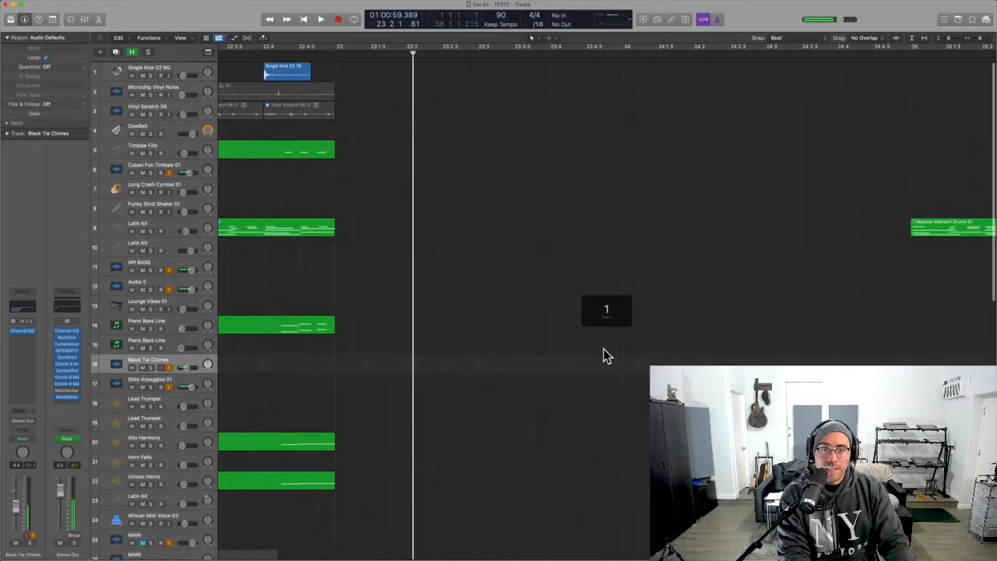
scroll(606, 355, down, 5)
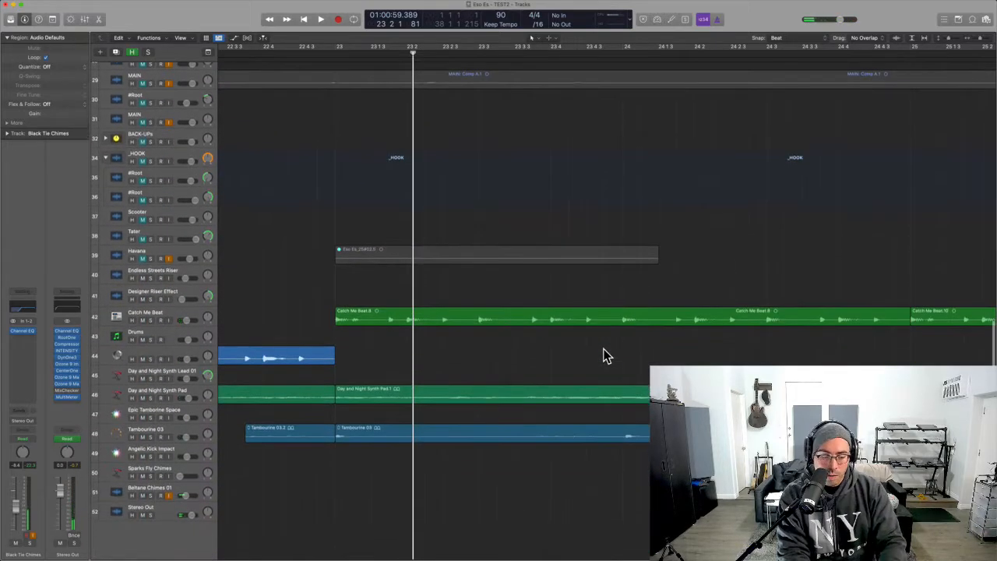
drag(344, 315, 460, 437)
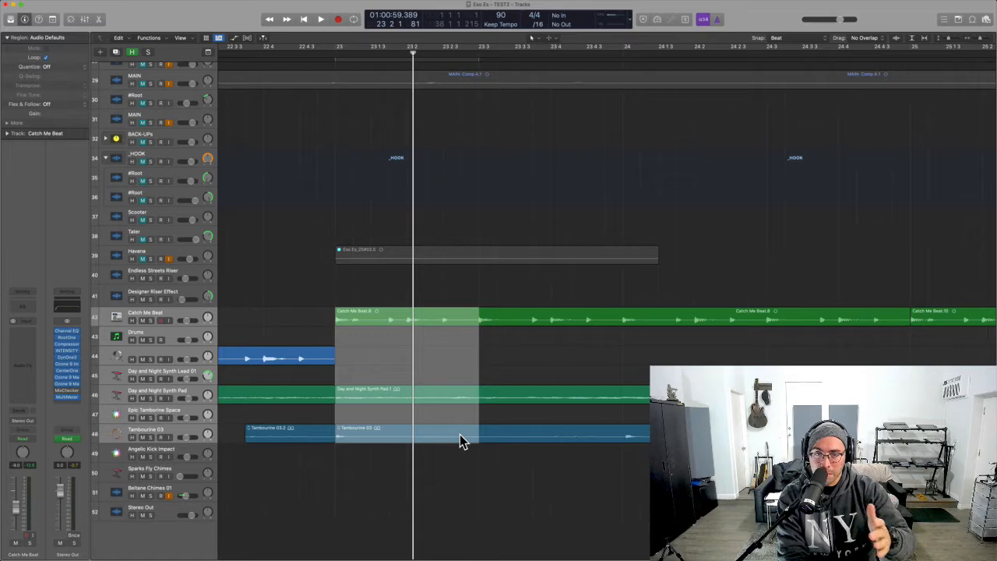
key(space)
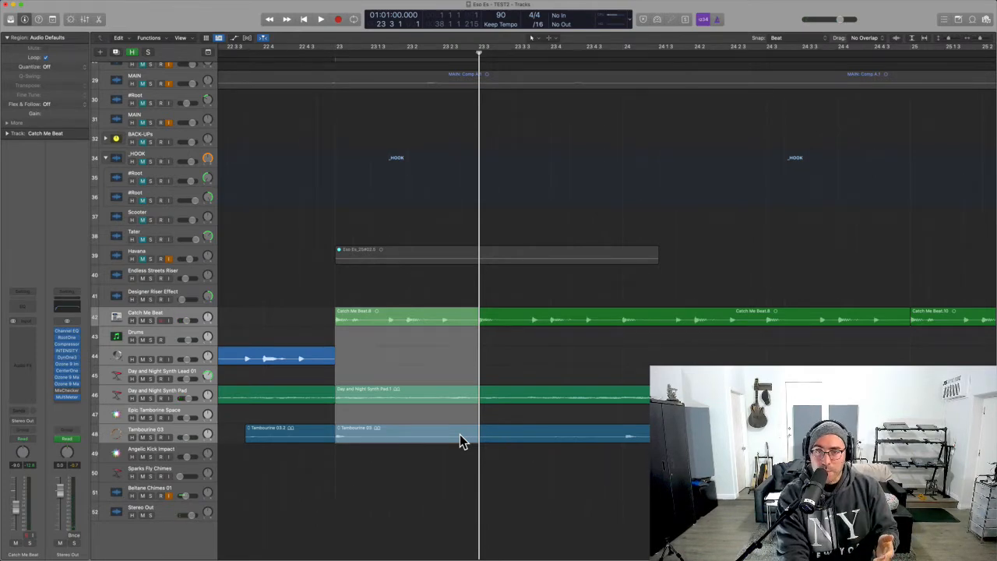
key(space)
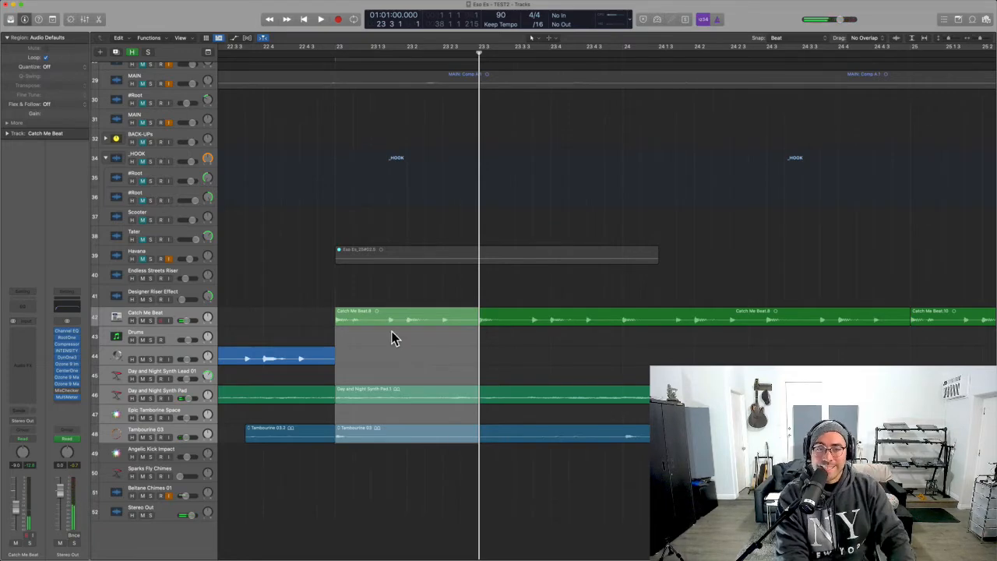
- Check the split, delete and mute point on the Marquee Tool slide in Keynote and return to the Logic Pro project
key(ctrl+Left)
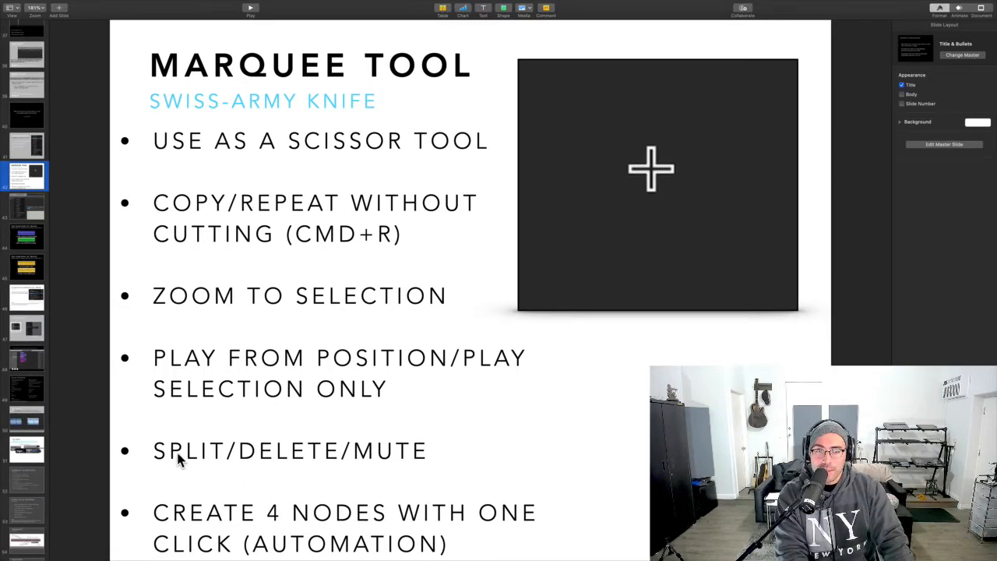
key(ctrl+Right)
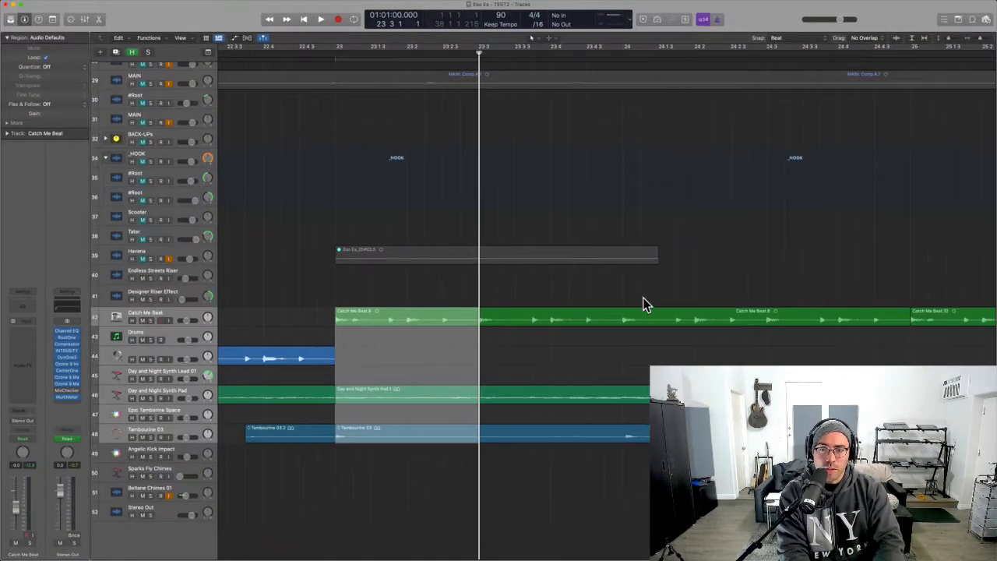
- Marquee-select 23 3 to 24 in the Catch Me Beat region, split the region at the selection borders and undo the split
click(547, 314)
drag(473, 320, 618, 323)
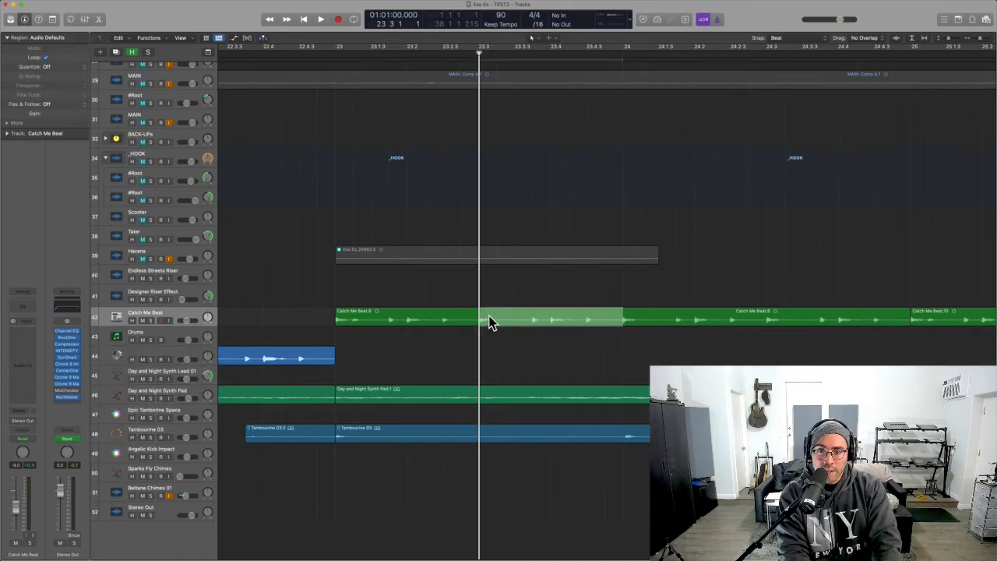
drag(478, 317, 624, 315)
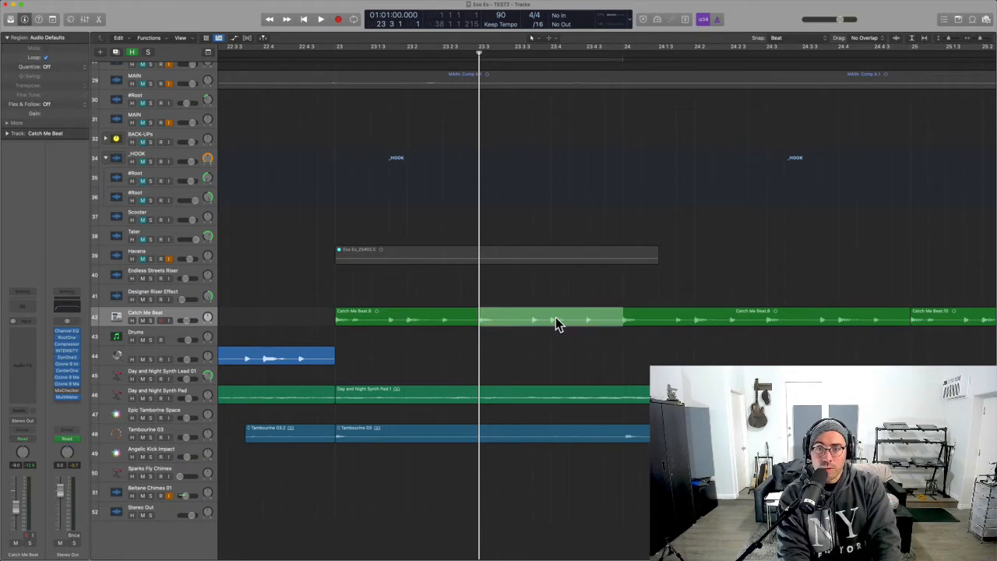
drag(469, 263, 706, 390)
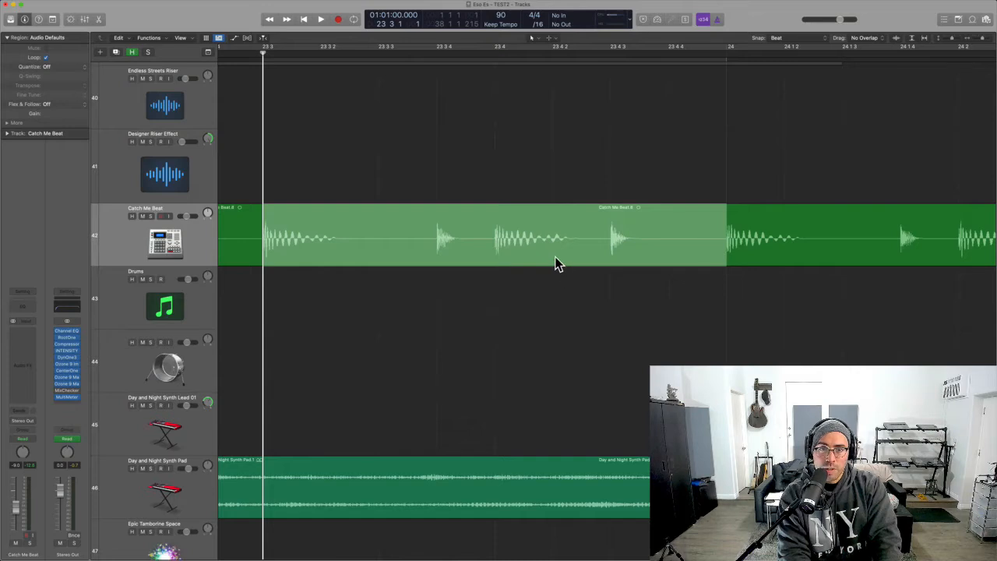
click(556, 264)
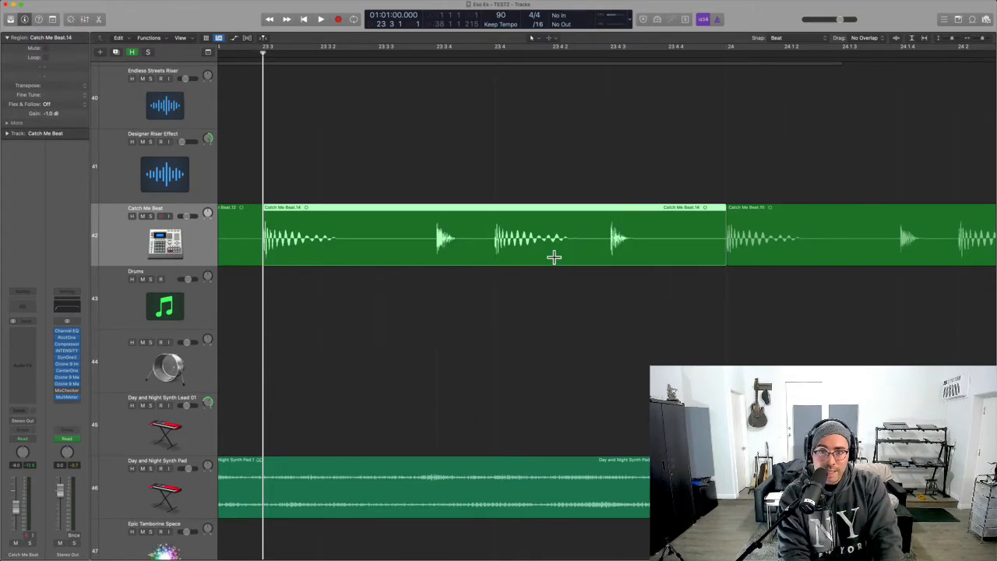
key(super+z)
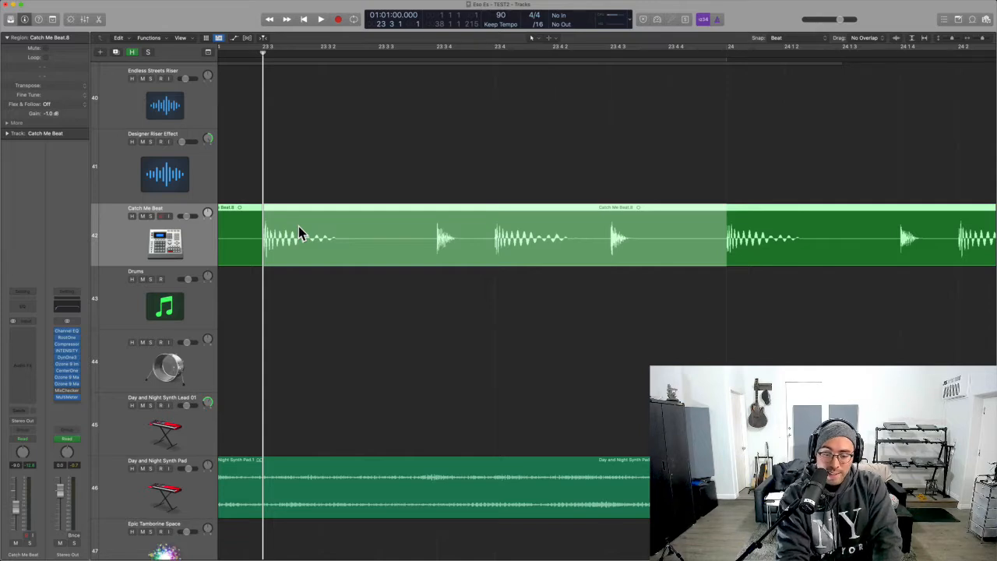
- Delete the marquee-selected passage on the Catch Me Beat track and put it back in place as a separate region
key(Delete)
key(super+v)
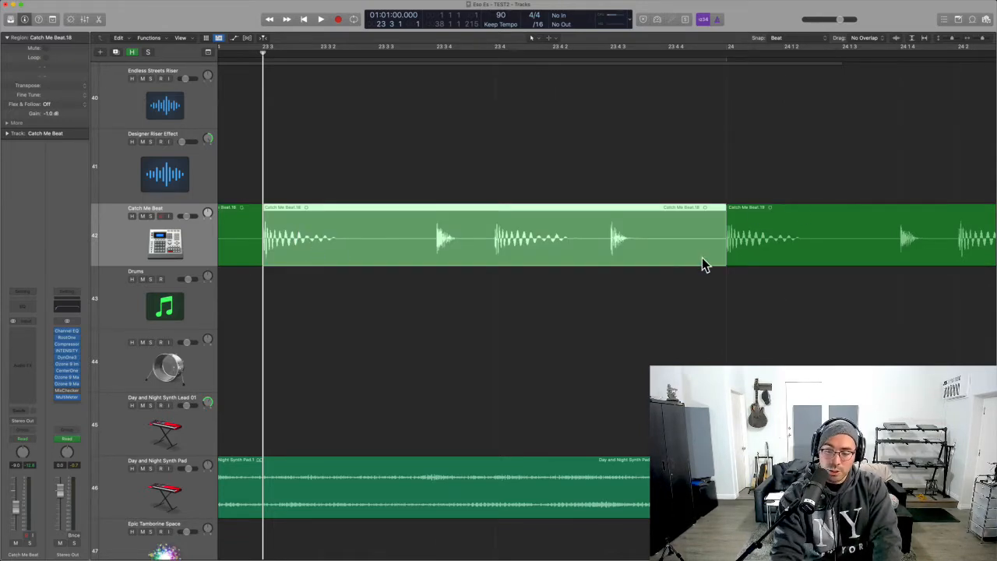
- With Snap set to Division, marquee-select the hit from 23 3 4 to 23 4 on the Catch Me Beat track and mute it
key(ctrl+alt+d)
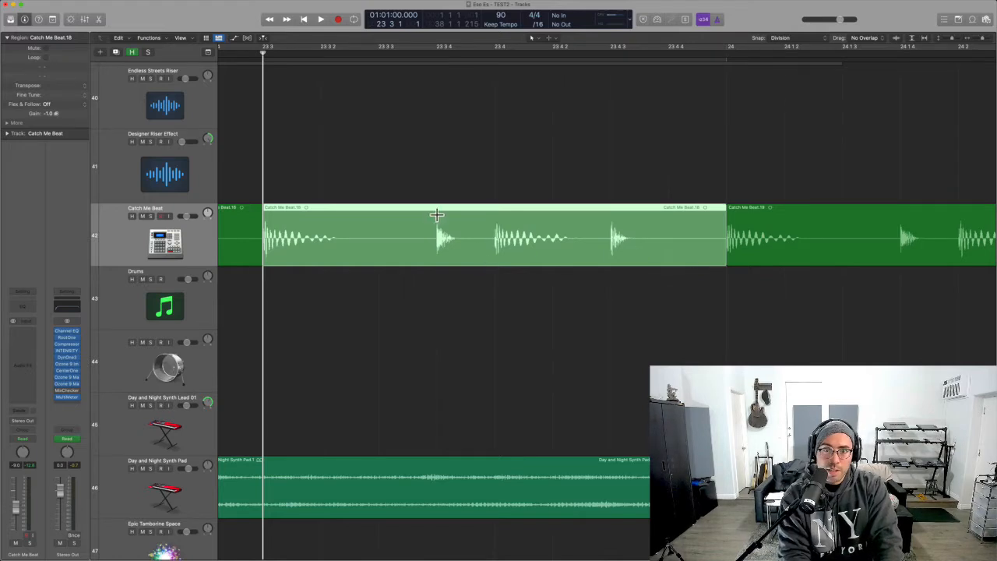
drag(436, 216, 489, 226)
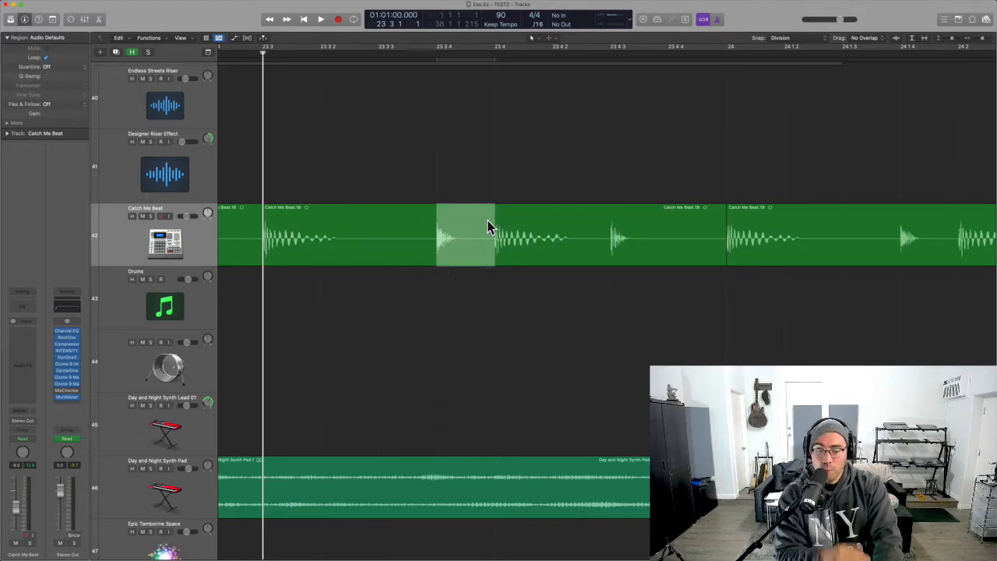
click(488, 227)
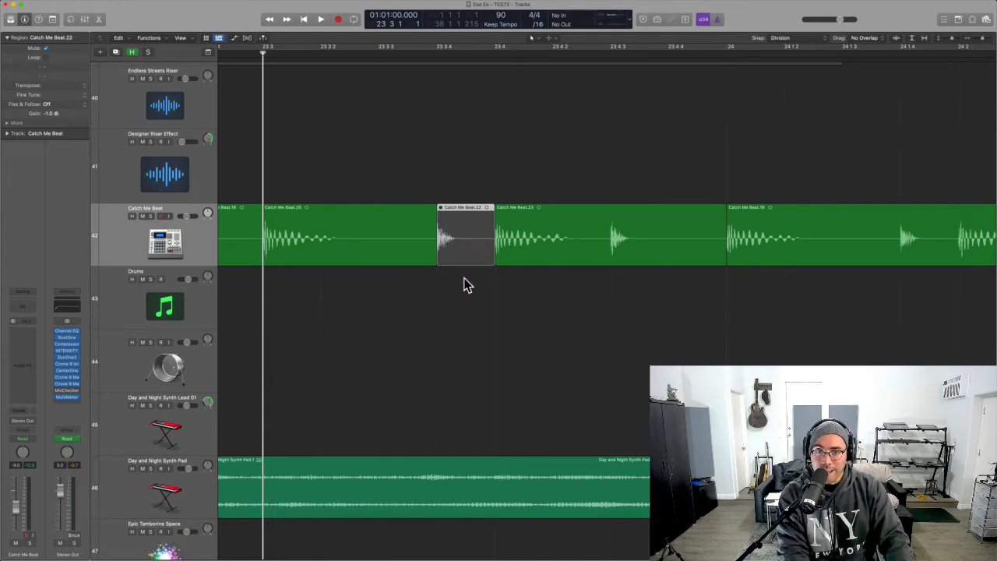
- Check the automation nodes point on the Marquee Tool slide in Keynote and return to the Logic Pro project
key(ctrl+Left)
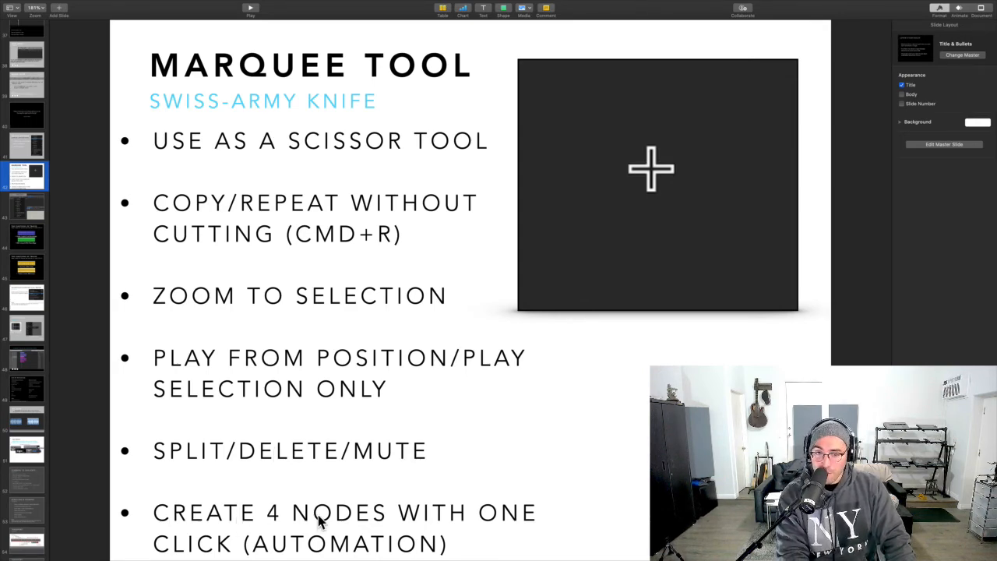
key(ctrl+Right)
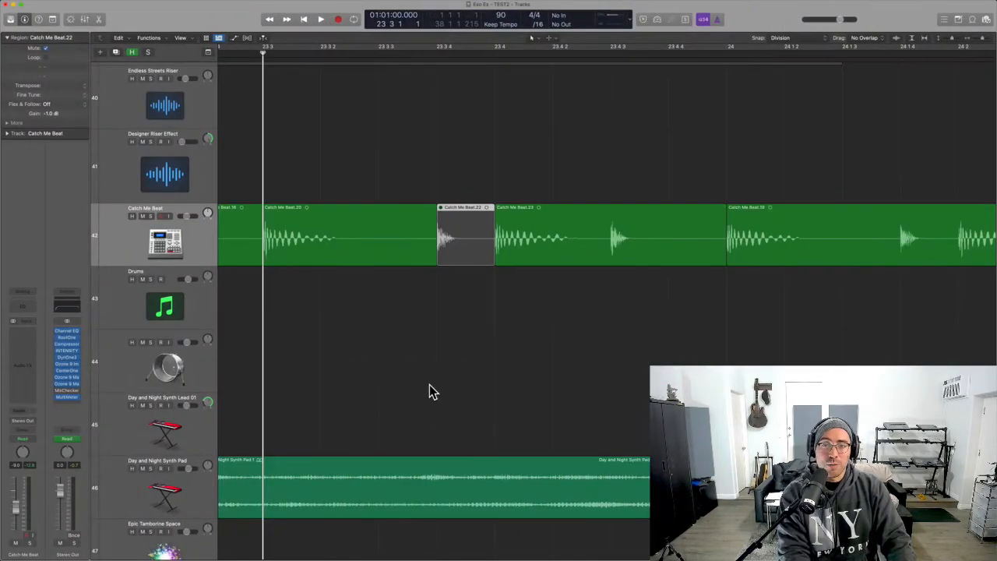
- Select the Day and Night Synth Pad region, show track automation and set Snap to Bar
scroll(438, 388, down, 5)
scroll(439, 388, down, 3)
scroll(439, 388, left, 3)
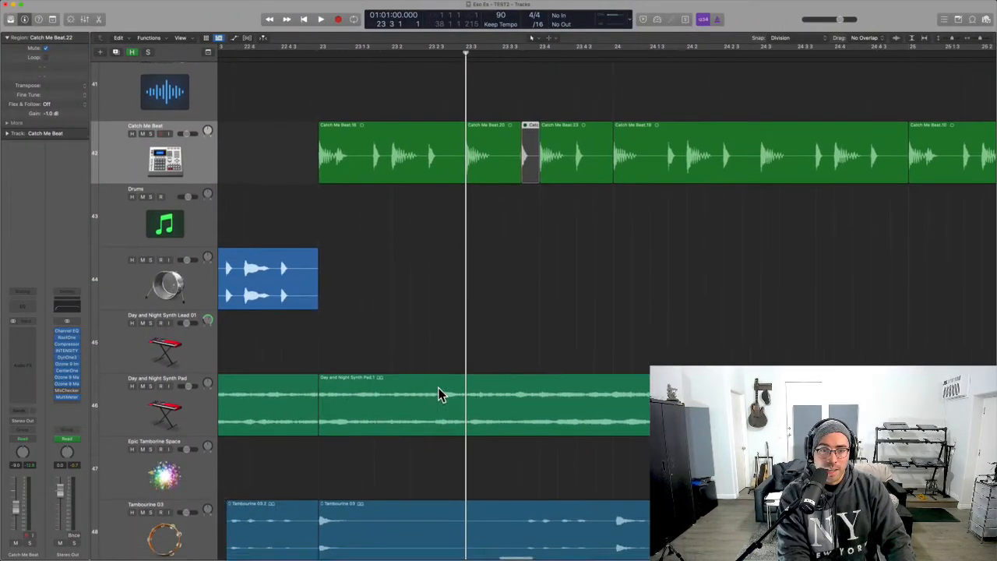
scroll(438, 394, down, 3)
scroll(420, 393, right, 2)
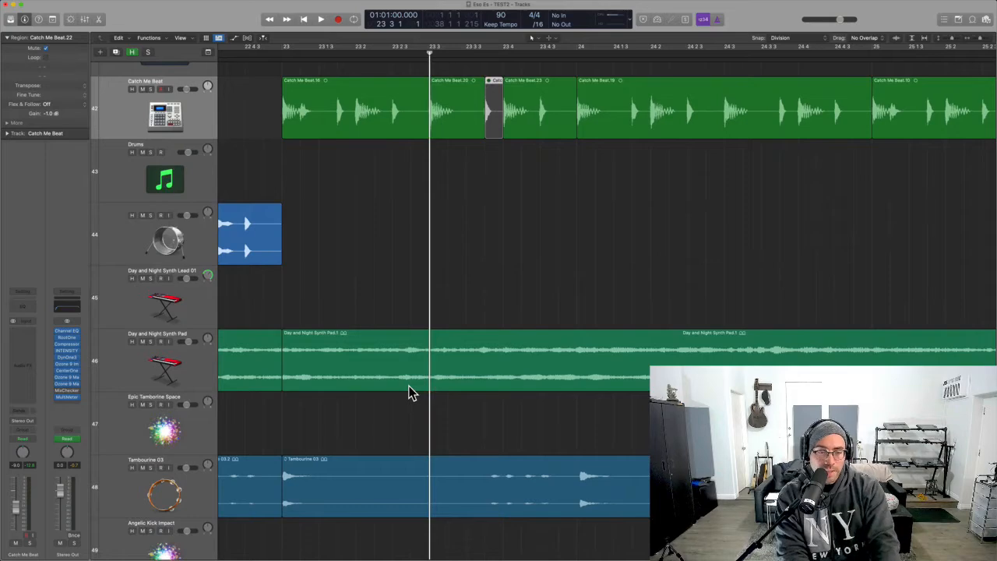
click(412, 393)
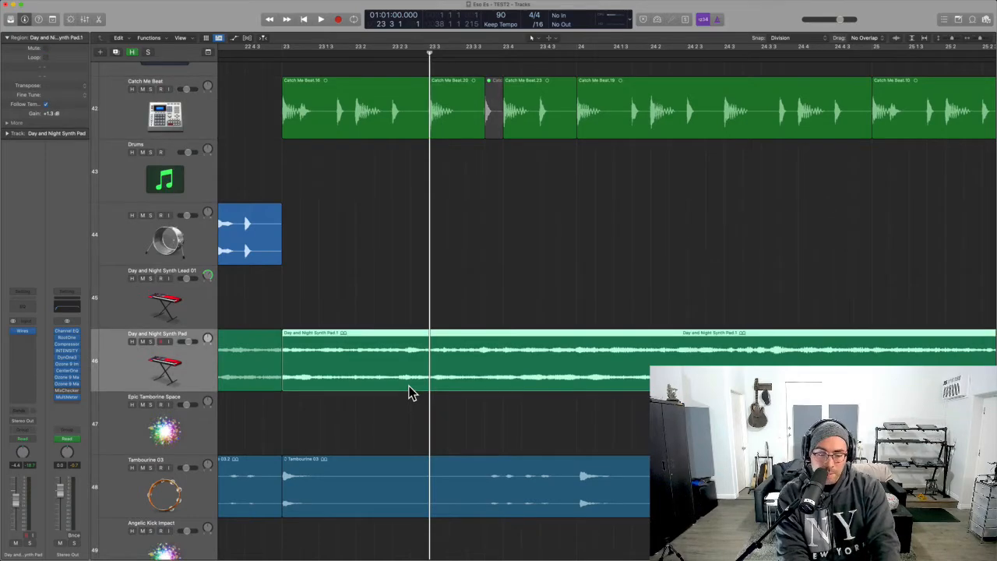
key(a)
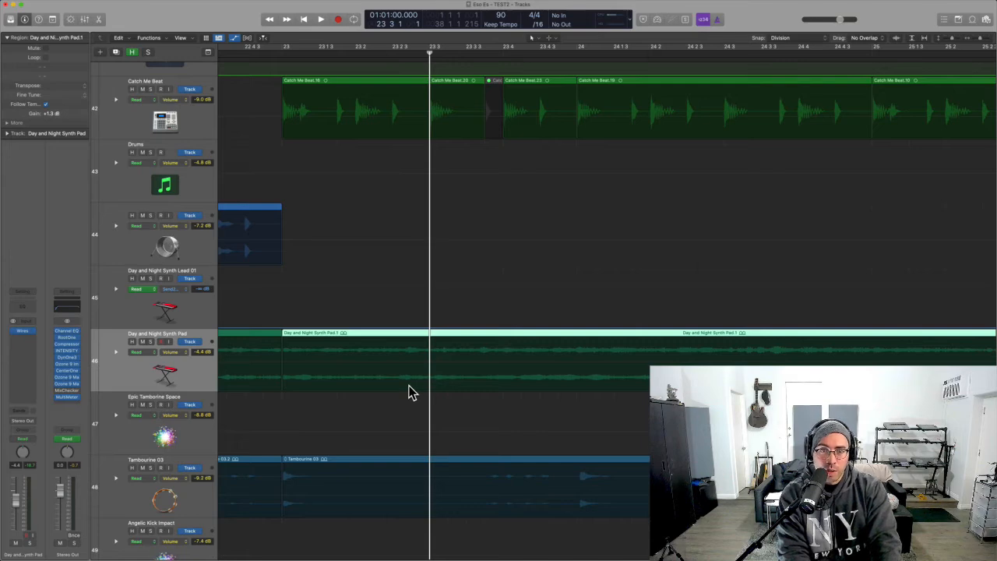
click(804, 37)
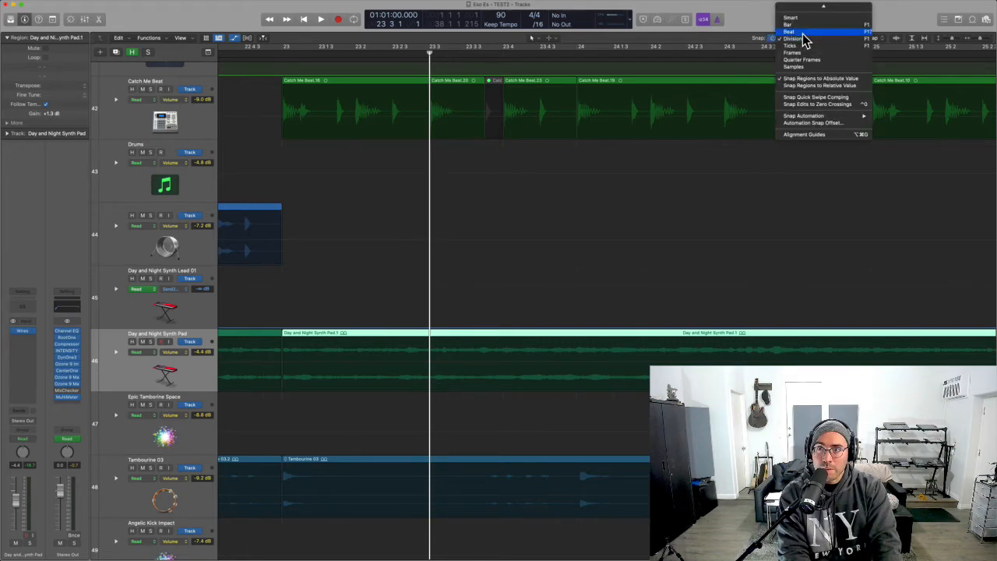
click(803, 26)
- Marquee-select bar 23 on the Day and Night Synth Pad track and create volume automation nodes around it, lowering the section to -6.8 dB
drag(390, 360, 556, 362)
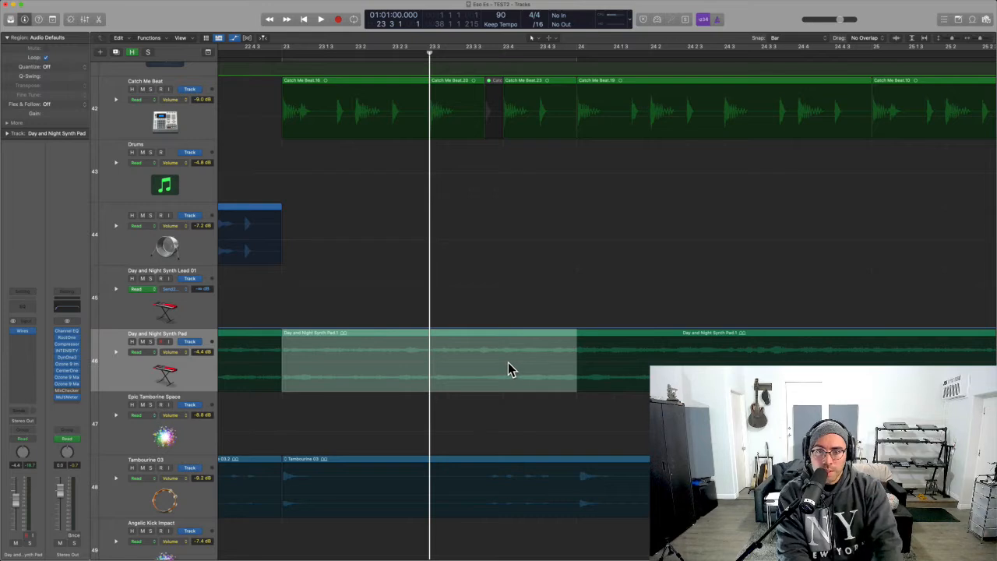
key(a)
drag(509, 369, 507, 373)
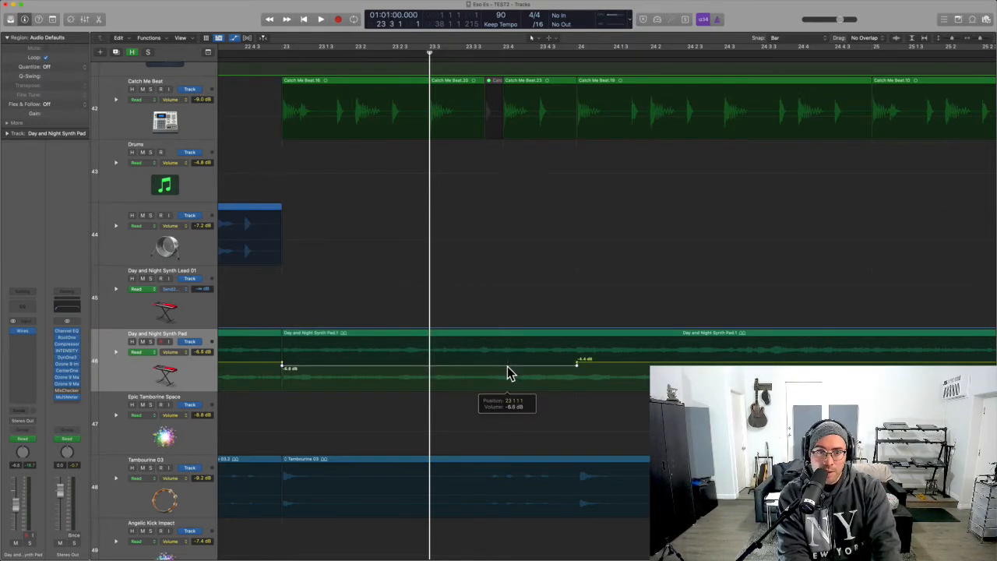
- Raise the volume automation line of bar 23 on the Day and Night Synth Pad track and hide the automation
drag(272, 294, 662, 445)
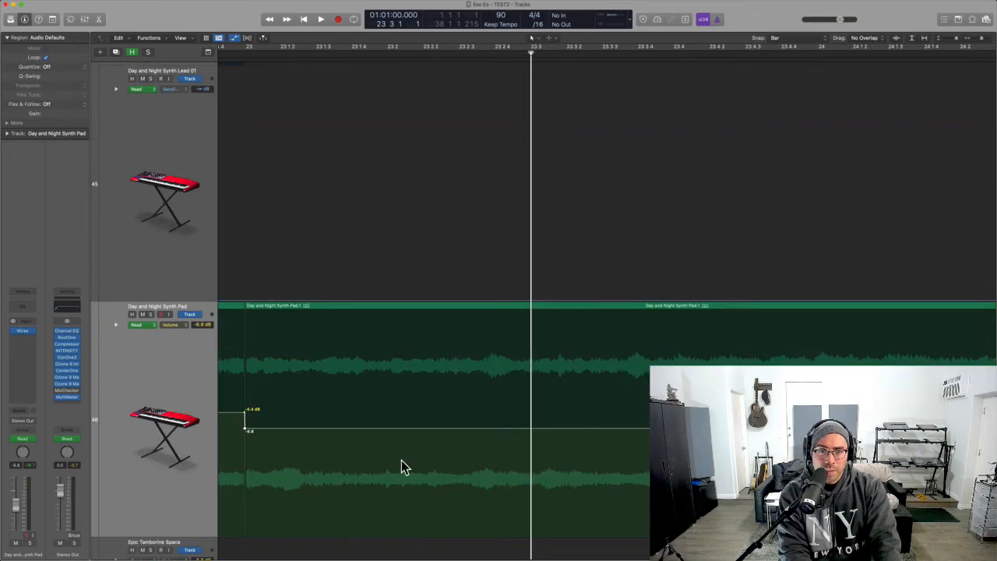
click(349, 430)
drag(349, 430, 355, 360)
key(a)
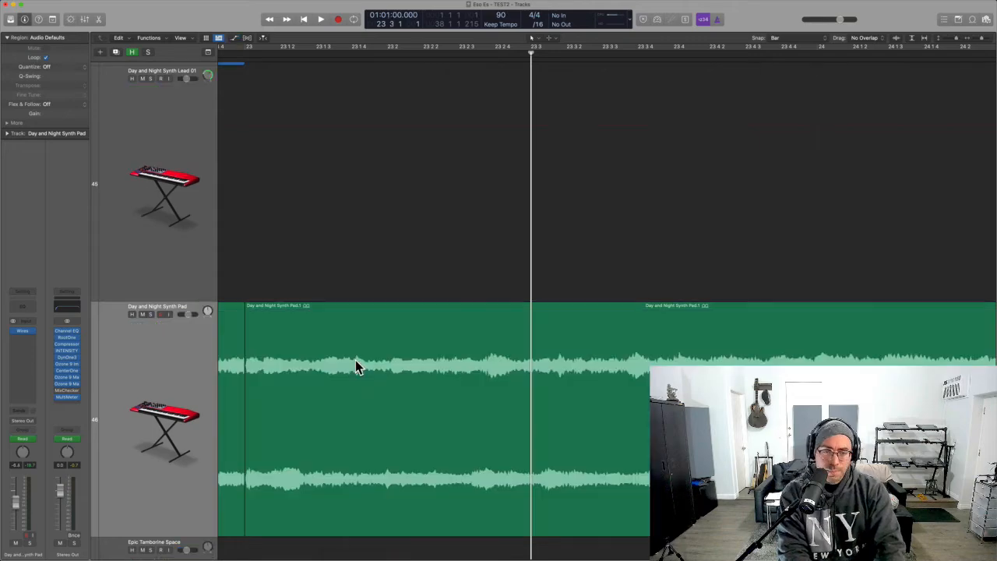
- Choose the Marquee Tool as the Command-click tool for the Tracks area
key(z)
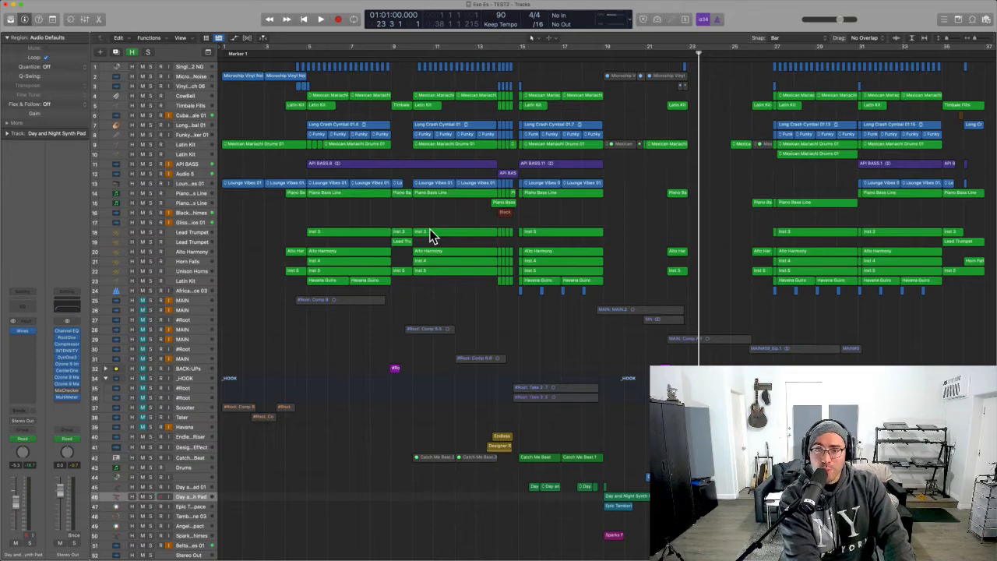
key(super+Down)
key(super+Down)
key(super+Down)
scroll(430, 231, up, 10)
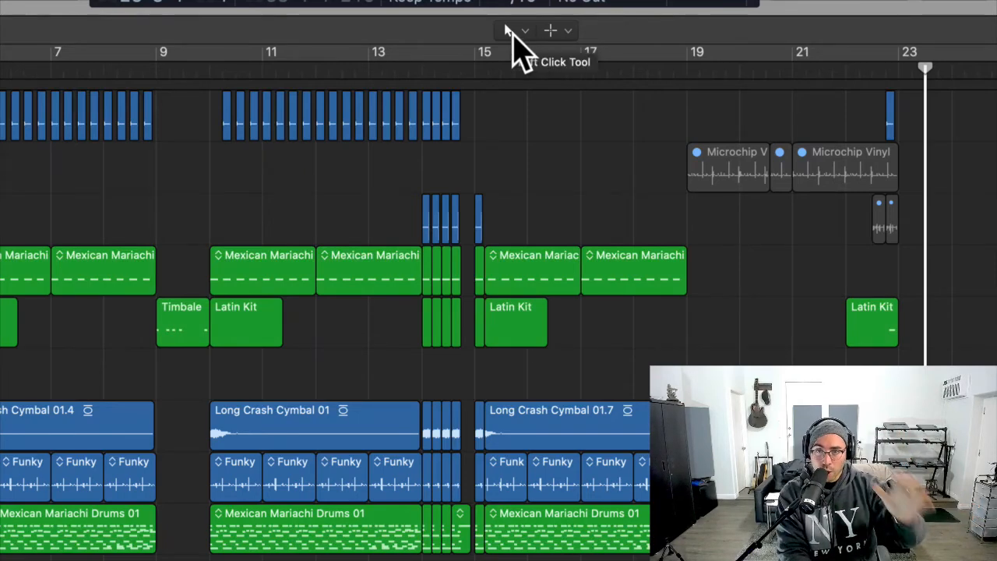
click(571, 35)
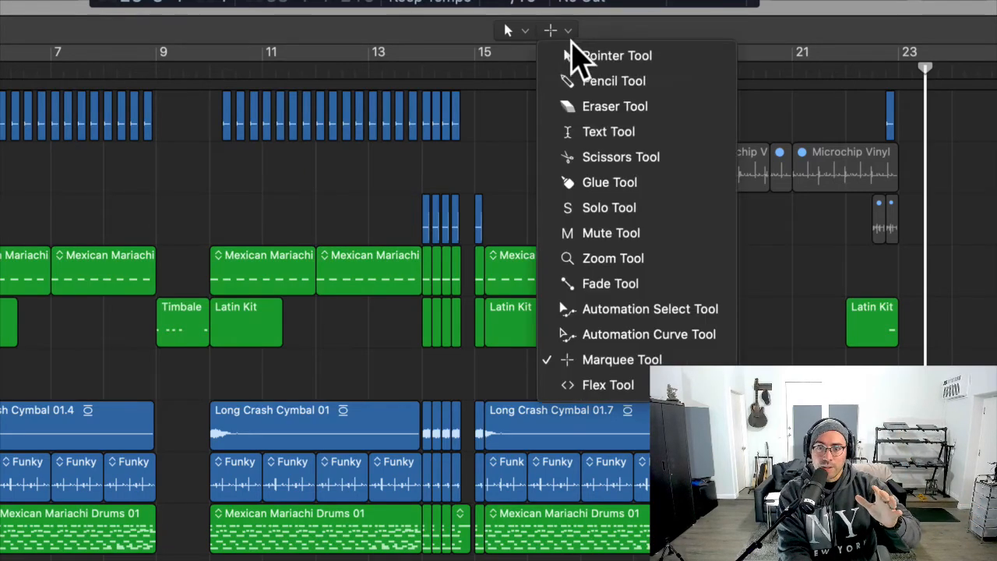
click(625, 360)
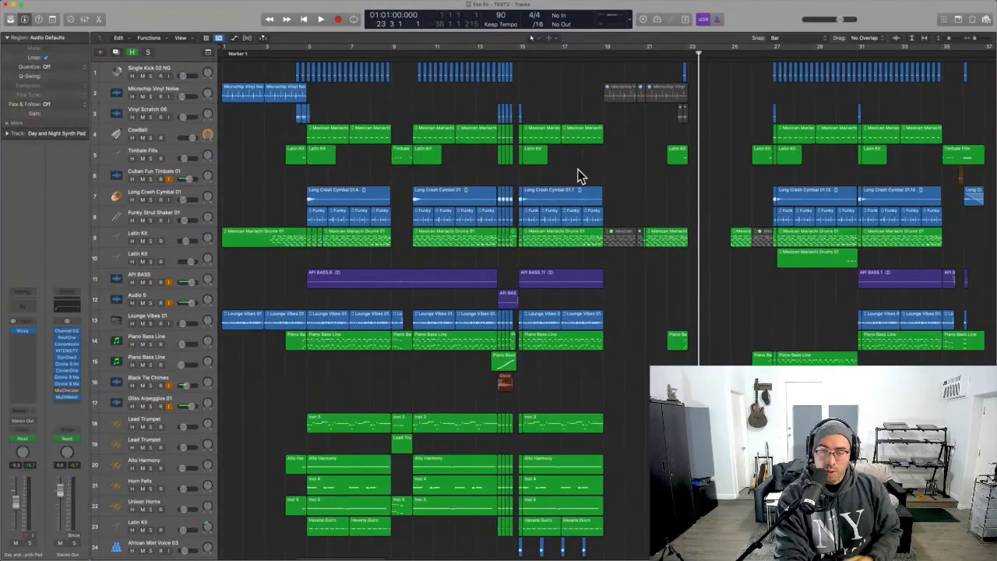
- Open and close the Piano Roll to view its Command-click tool, and switch to the Live Loops grid and back to the Tracks area
key(p)
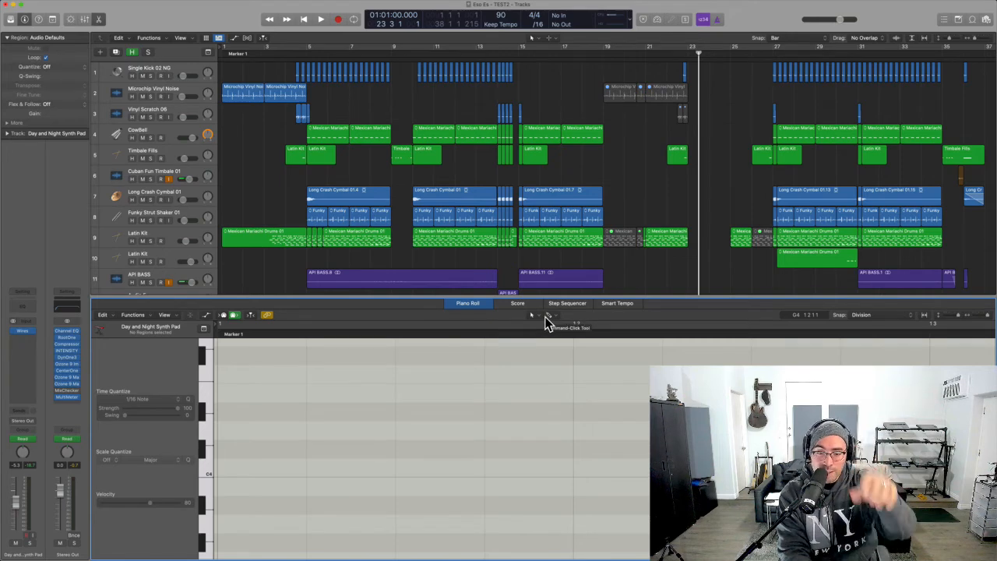
key(e)
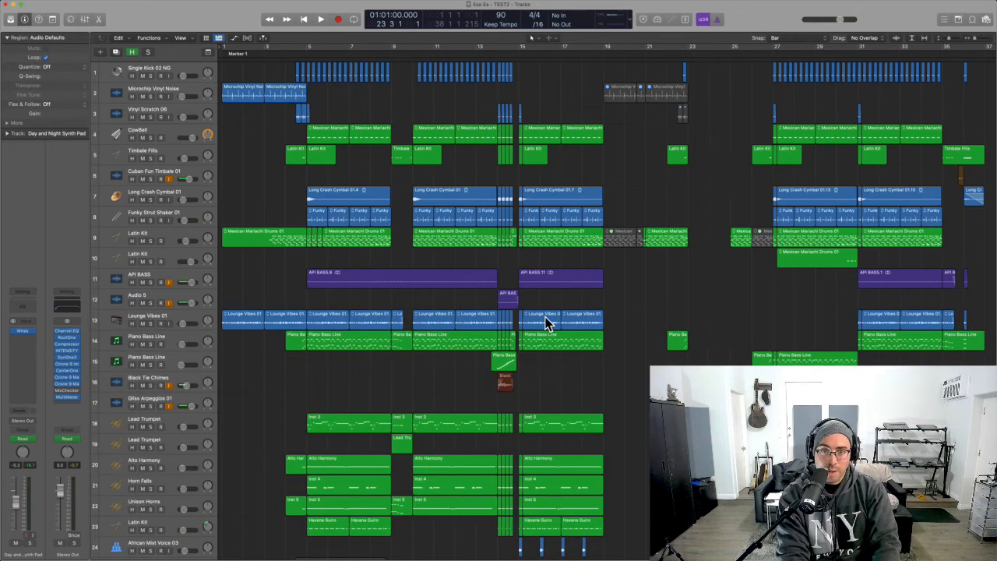
key(alt+b)
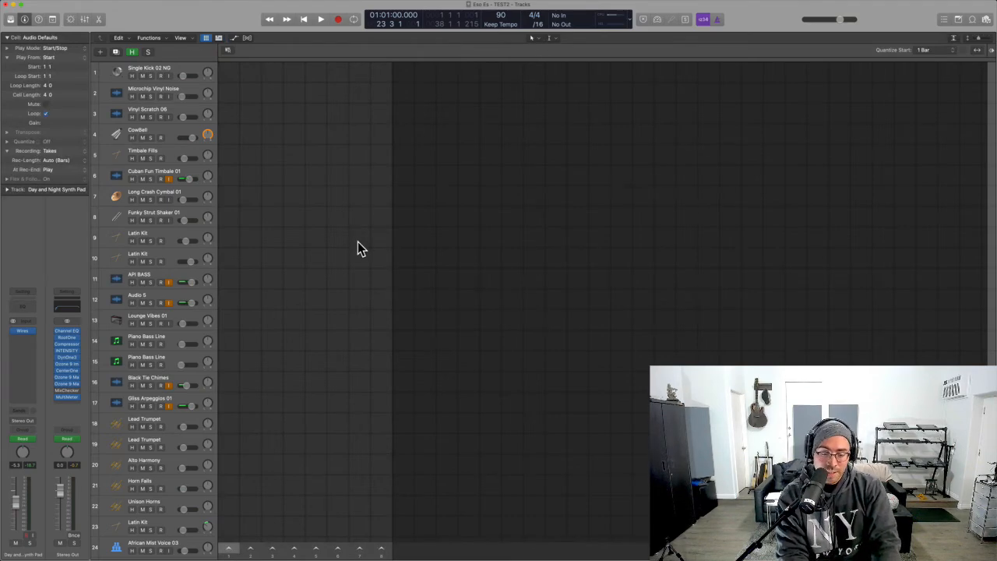
key(alt+b)
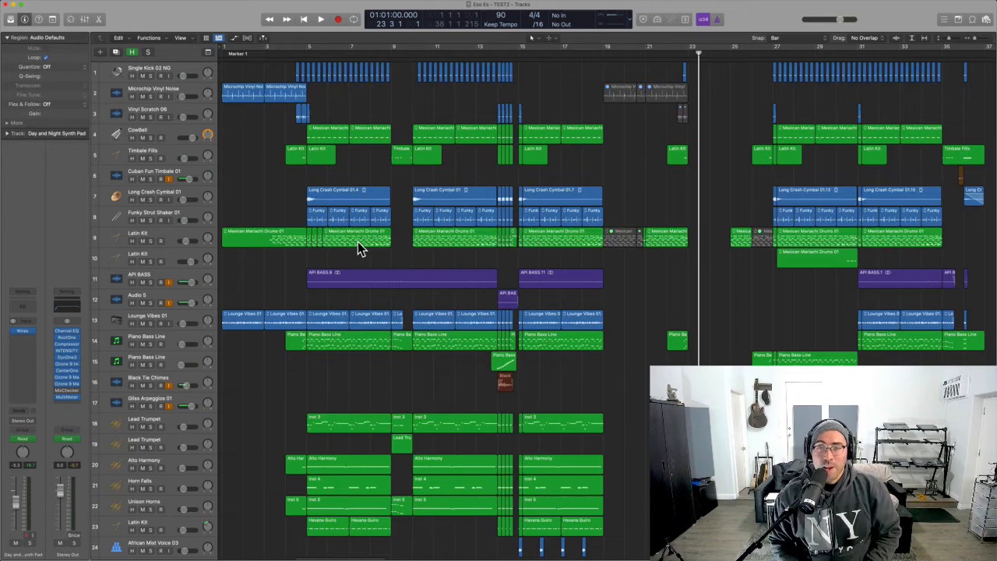